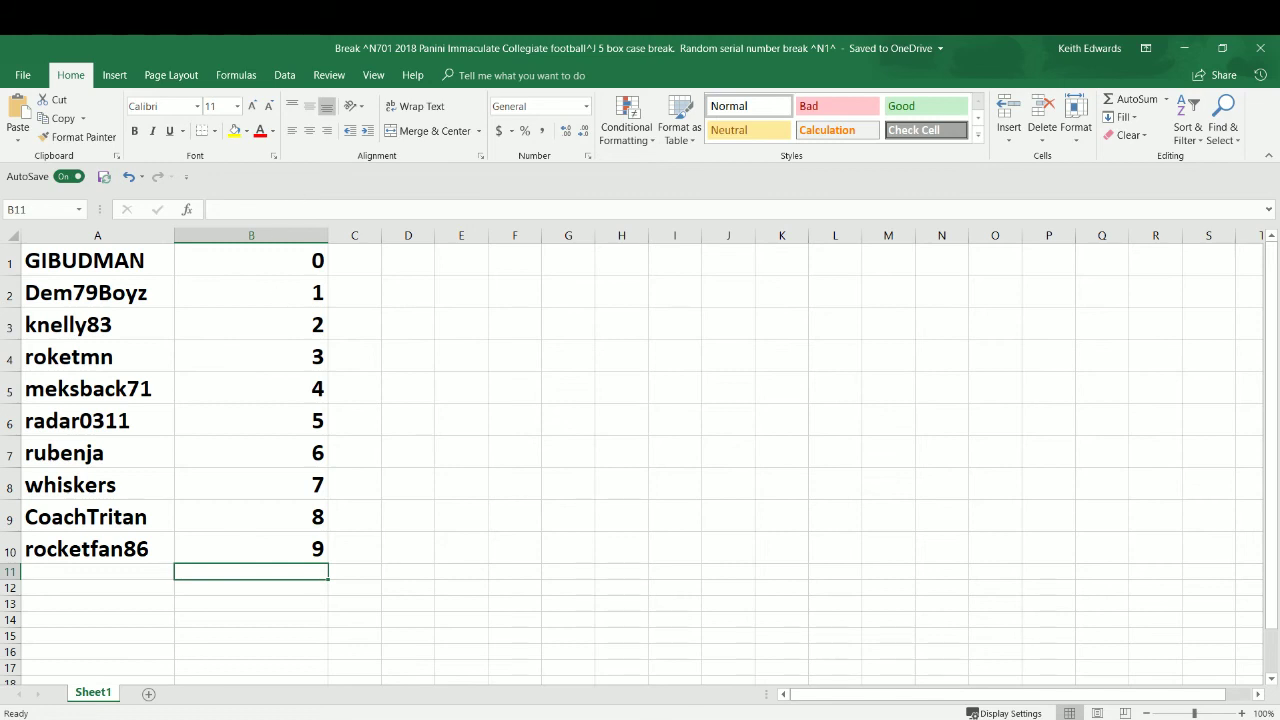
# Switch to the browser and open a blank RANDOM.ORG List Randomizer form, then bring up the second List Randomizer page.
pyautogui.click(724, 630)
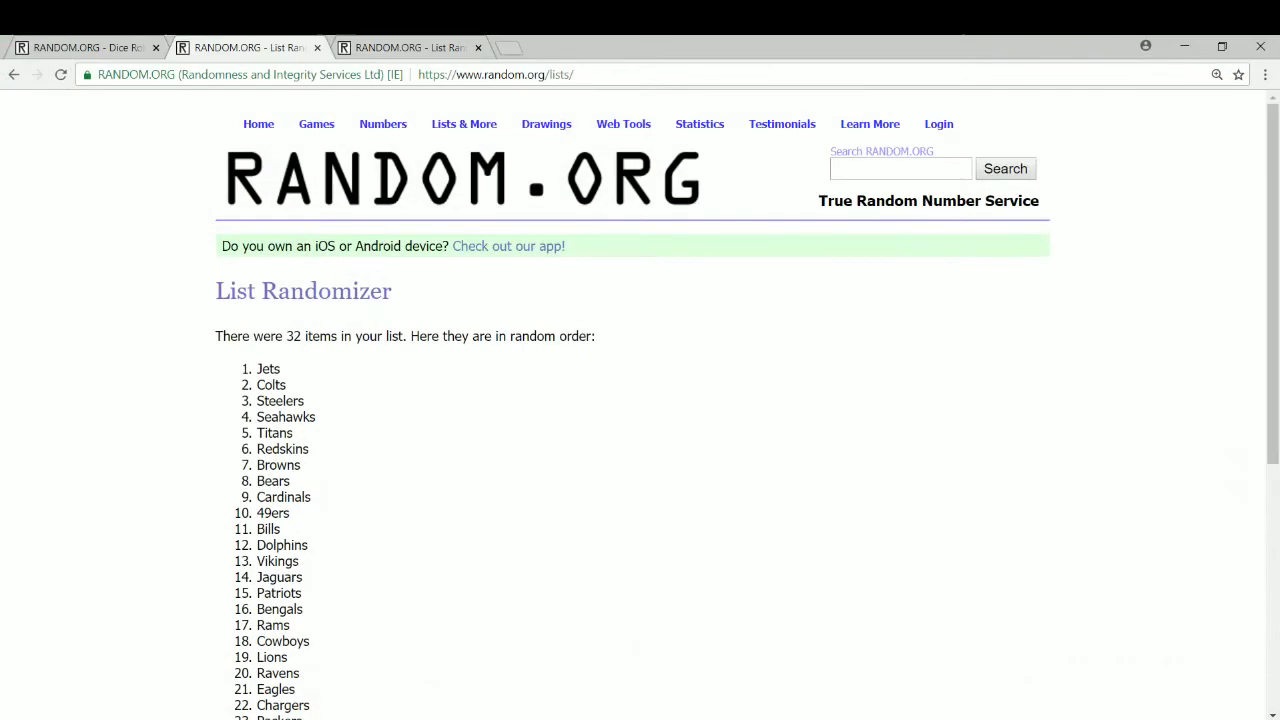
pyautogui.moveTo(436, 126)
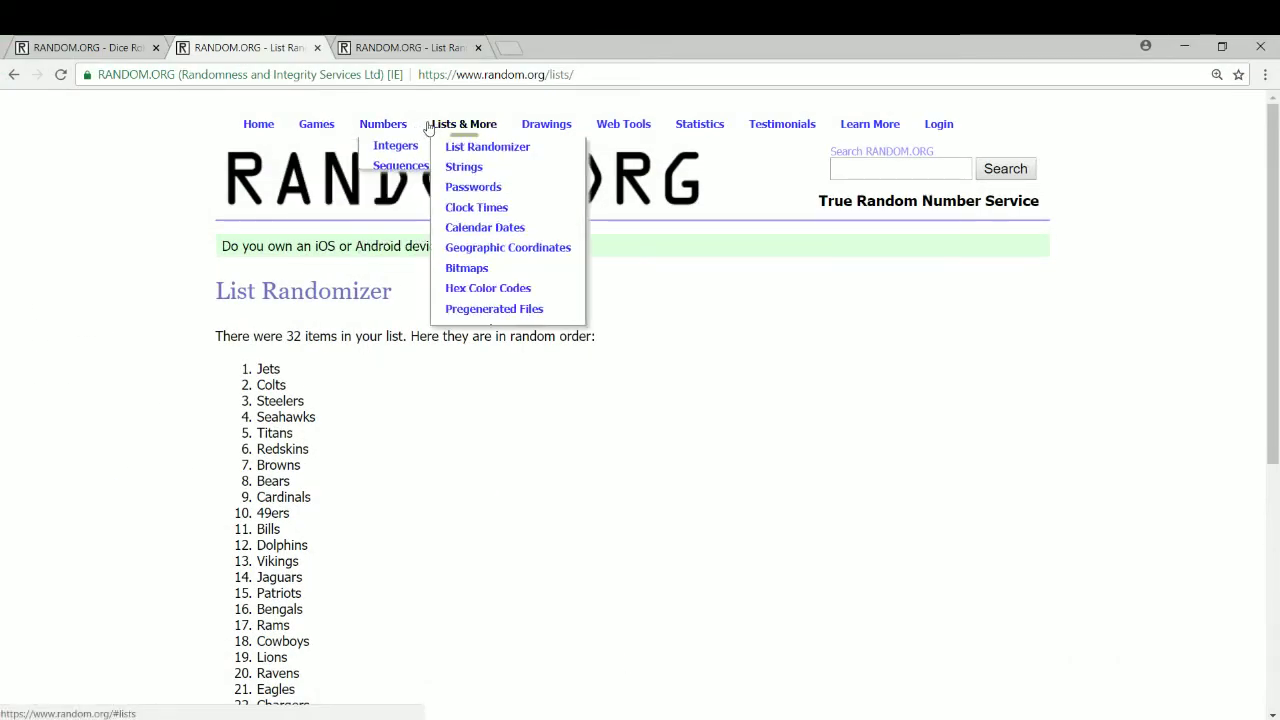
pyautogui.click(457, 152)
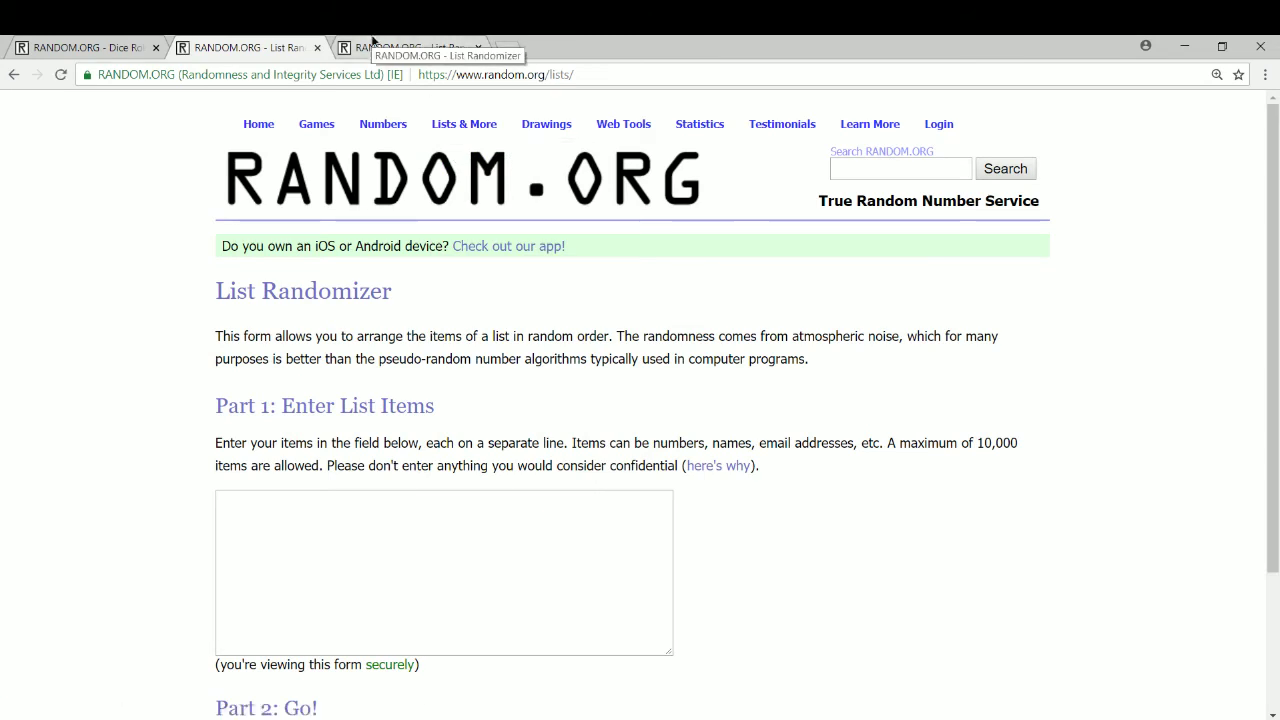
pyautogui.click(373, 47)
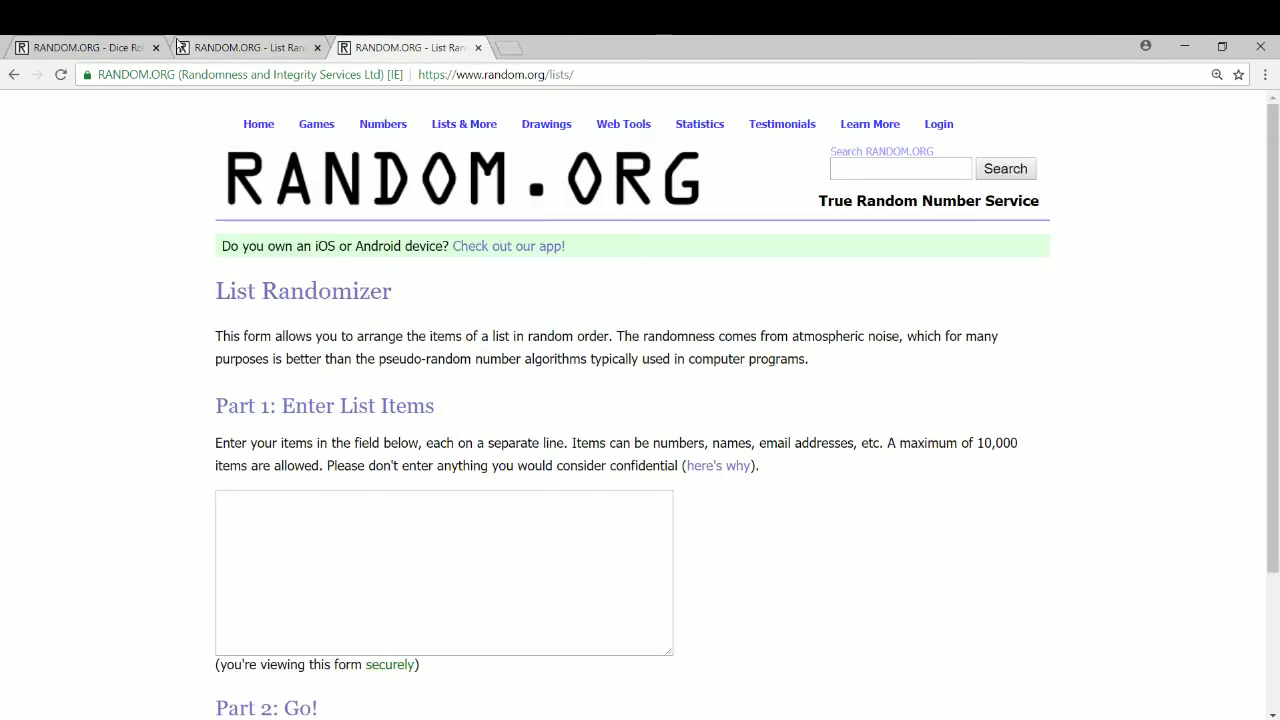
# Roll 2 virtual dice in the RANDOM.ORG Dice Roller.
pyautogui.click(103, 48)
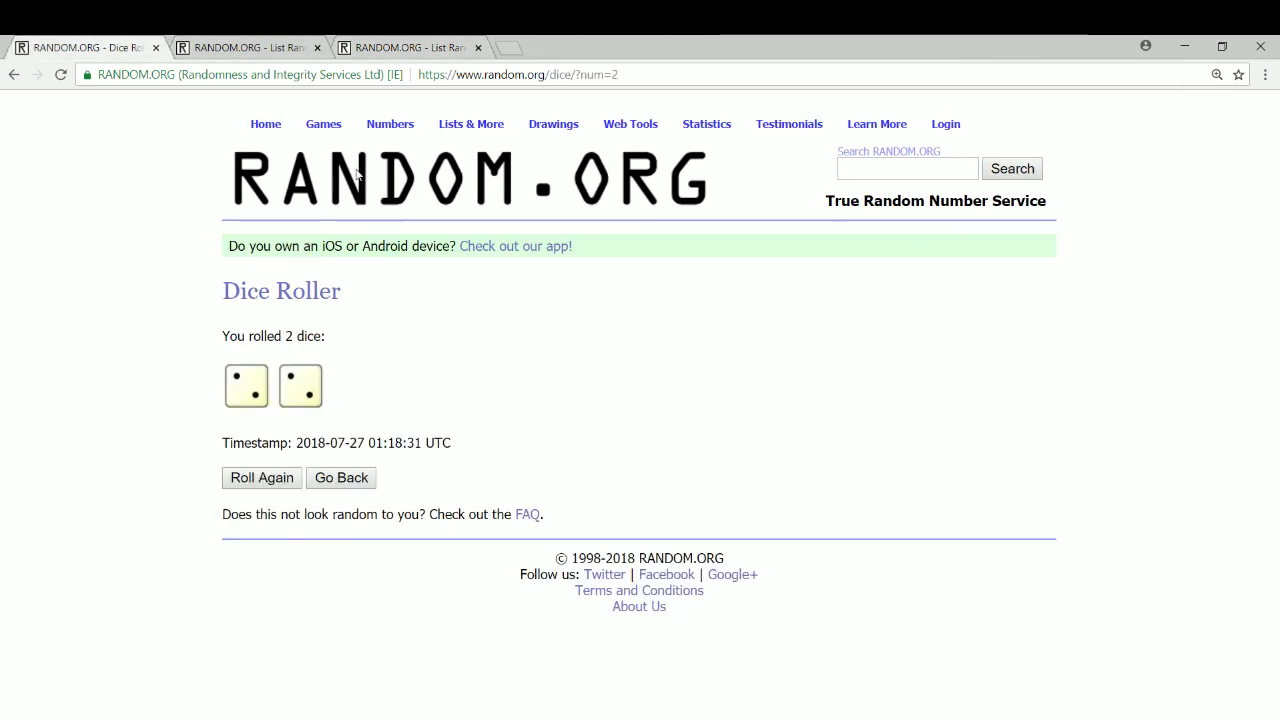
pyautogui.moveTo(323, 126)
pyautogui.click(337, 209)
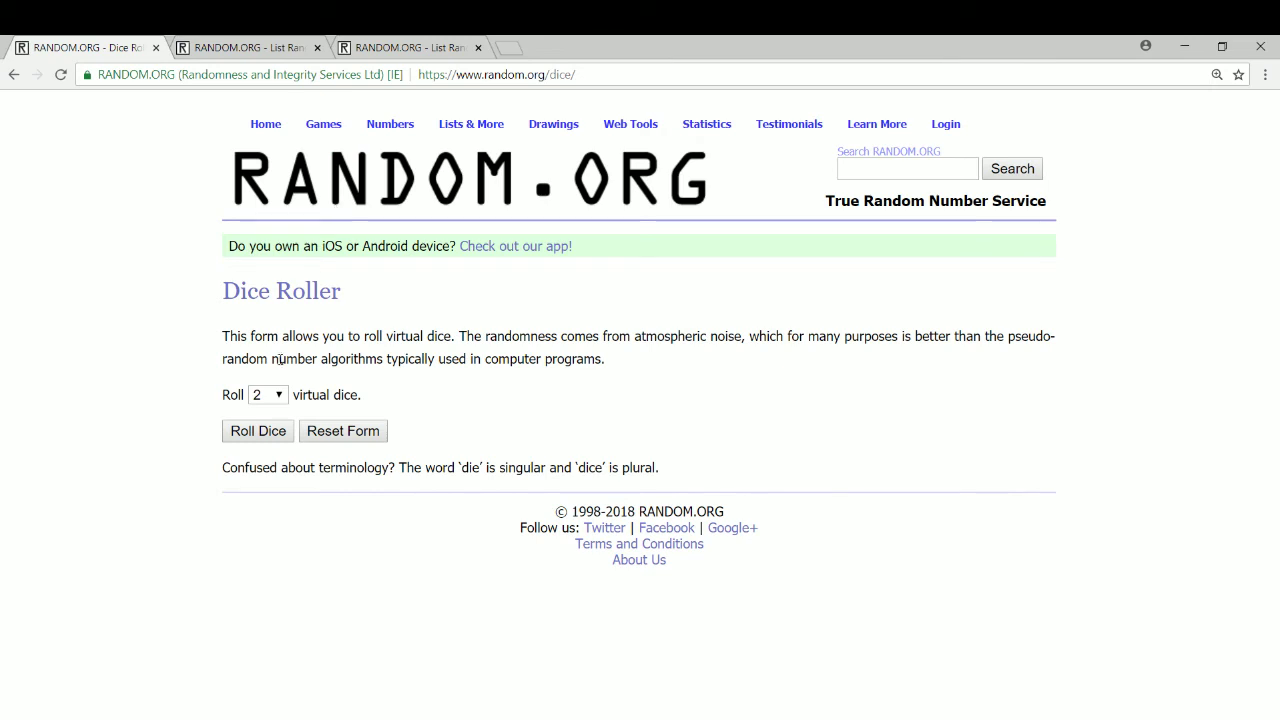
pyautogui.click(246, 432)
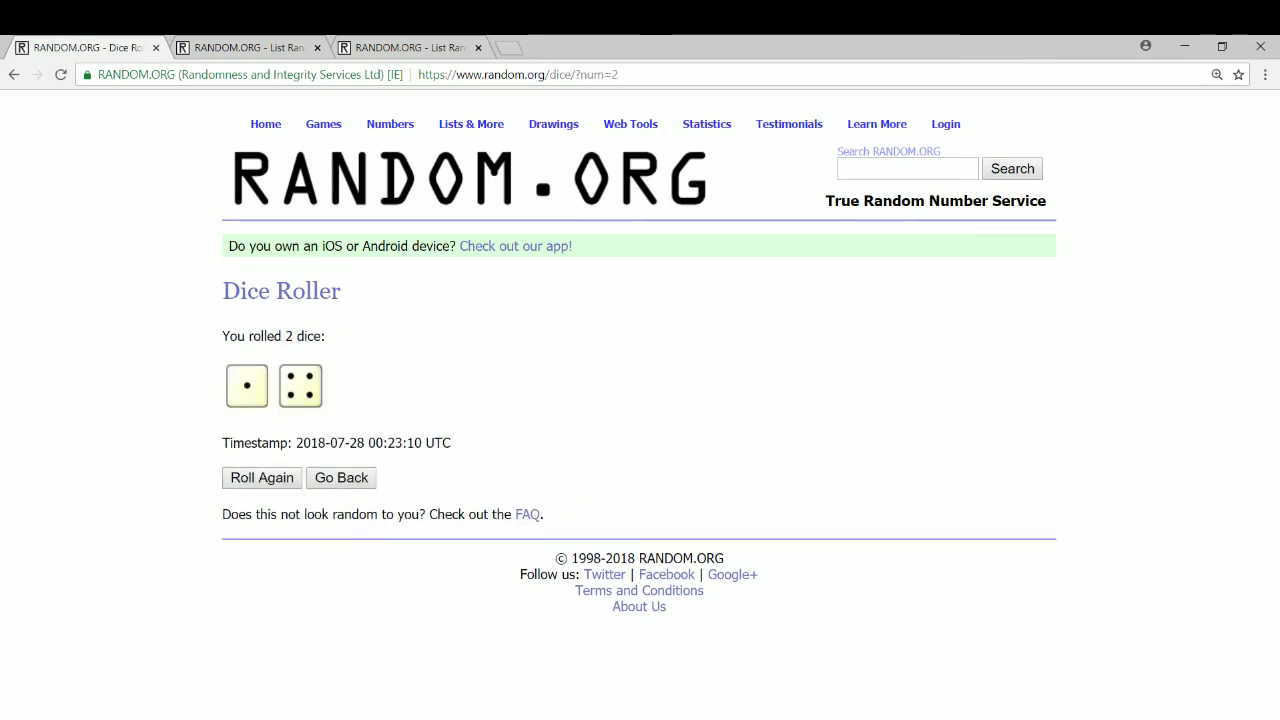
# Switch to the Excel break workbook and copy the participant names in A1:A10.
pyautogui.click(540, 719)
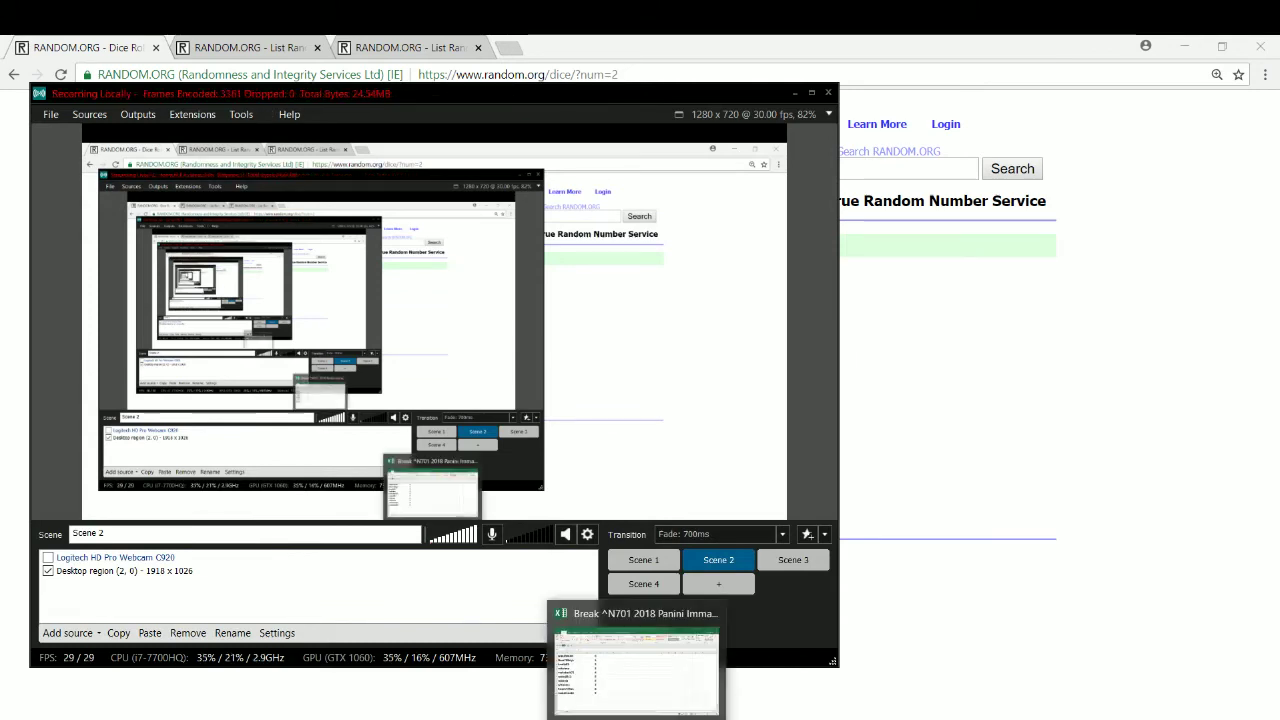
pyautogui.click(679, 660)
pyautogui.hotkey('alt', 'Tab')
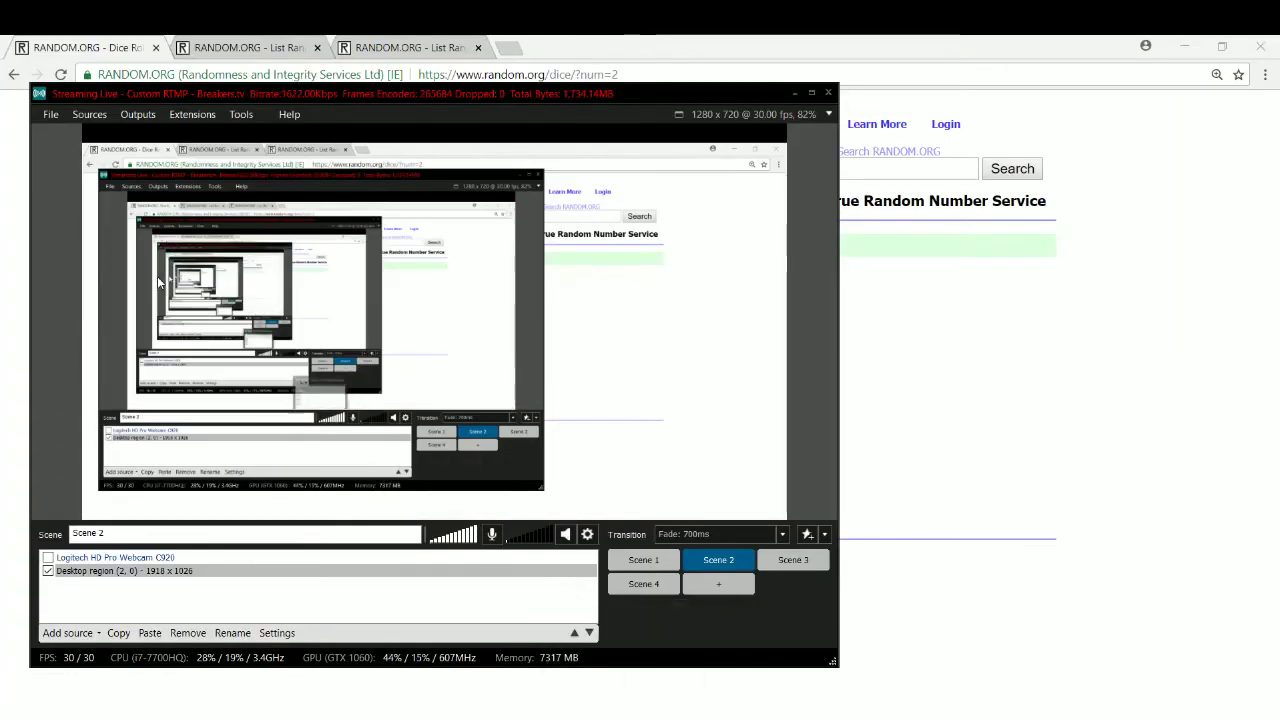
pyautogui.click(929, 486)
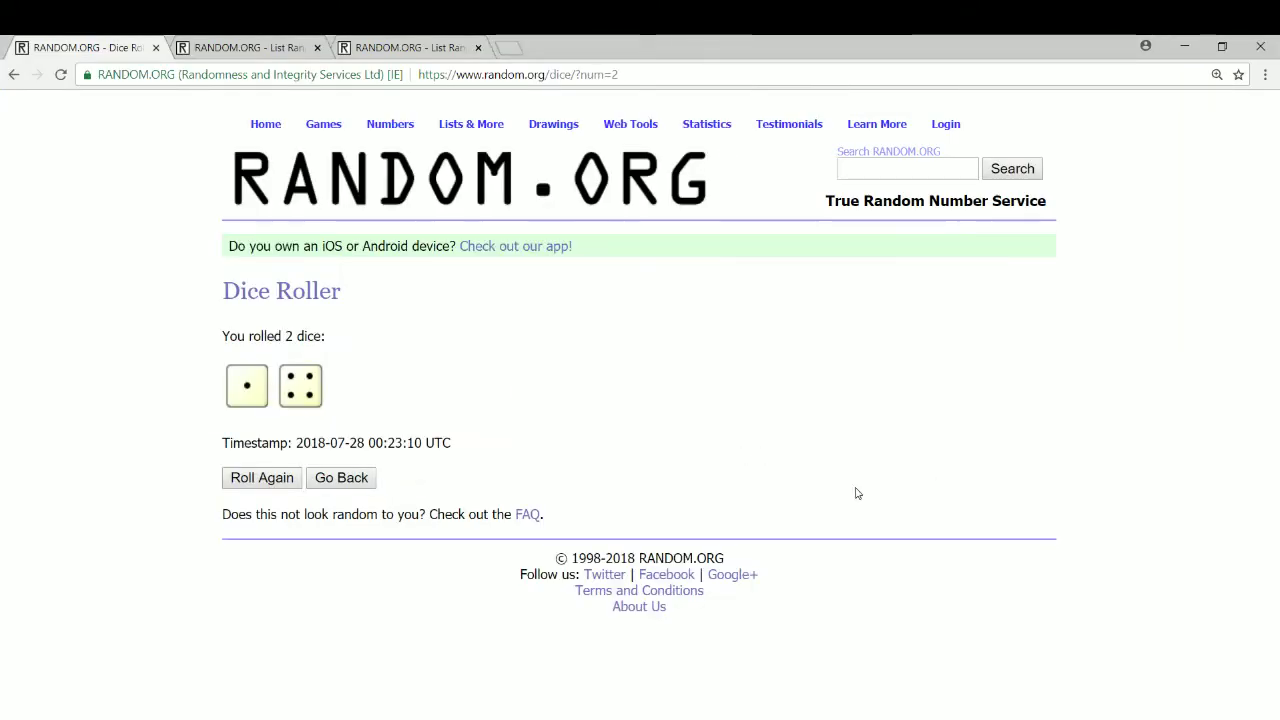
pyautogui.hotkey('alt', 'Tab')
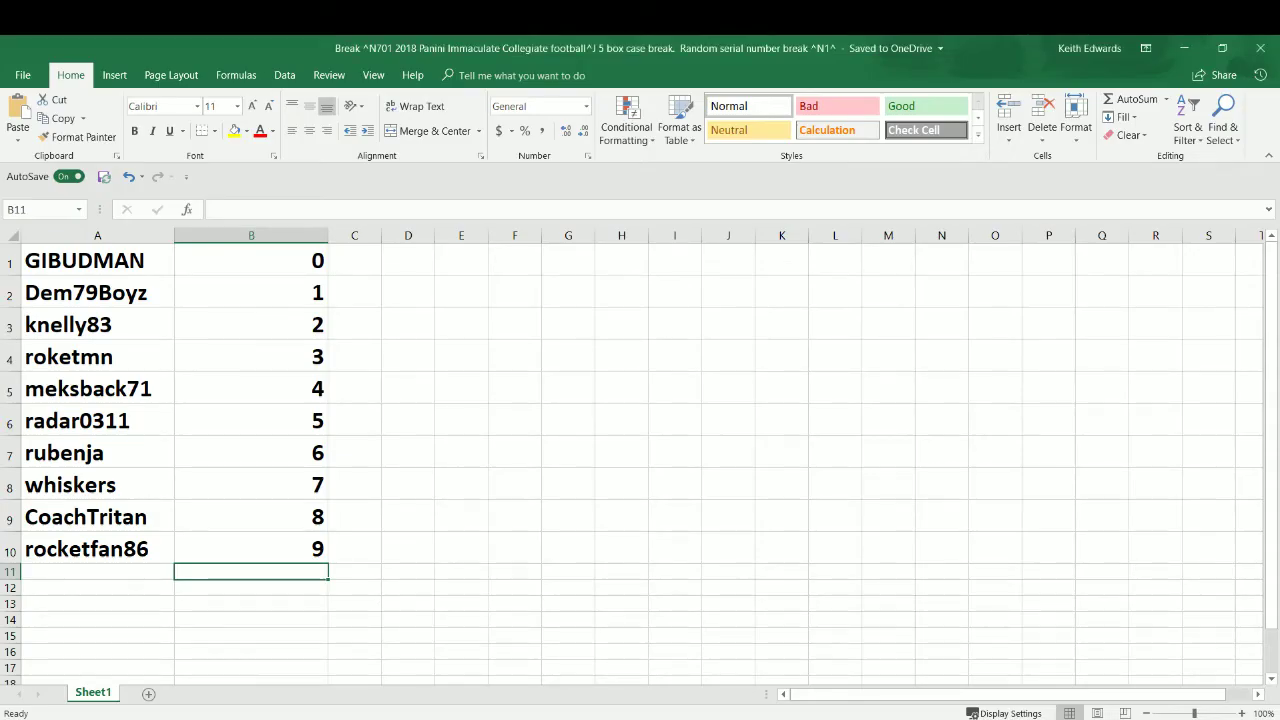
pyautogui.hotkey('alt', 'Tab')
pyautogui.hotkey('alt', 'Tab')
pyautogui.moveTo(130, 270); pyautogui.dragTo(122, 540)
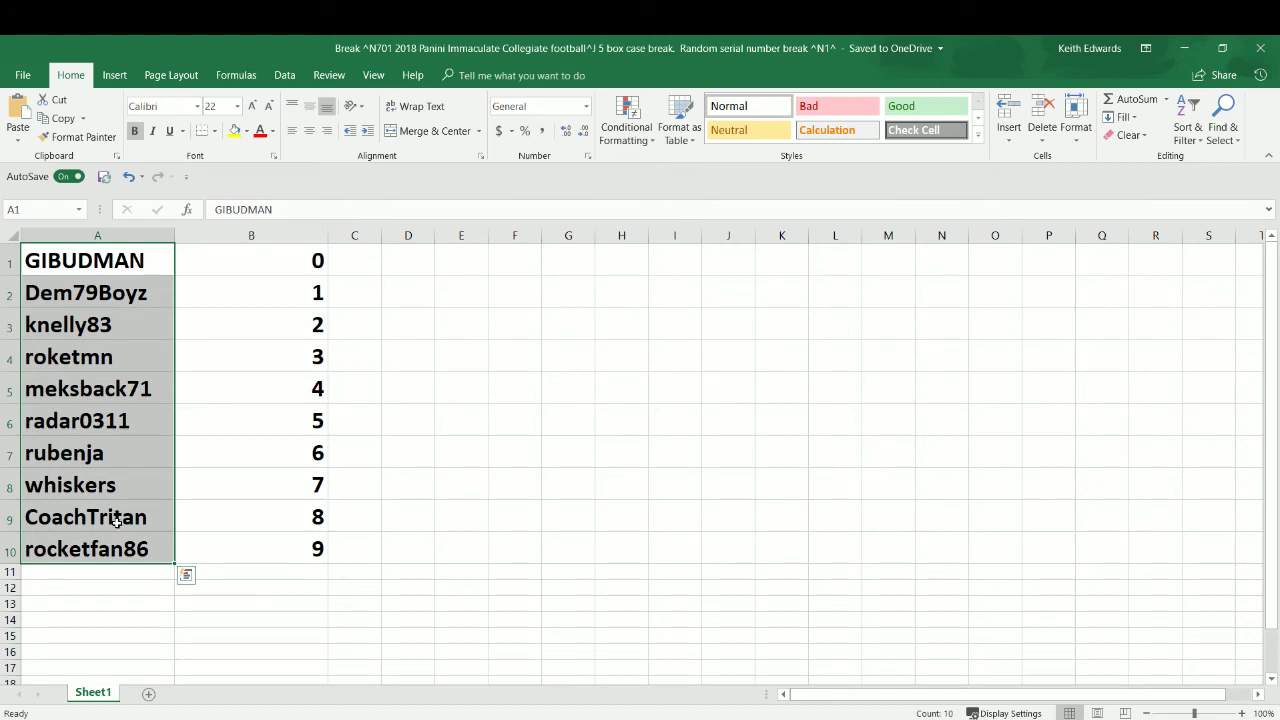
pyautogui.rightClick(124, 462)
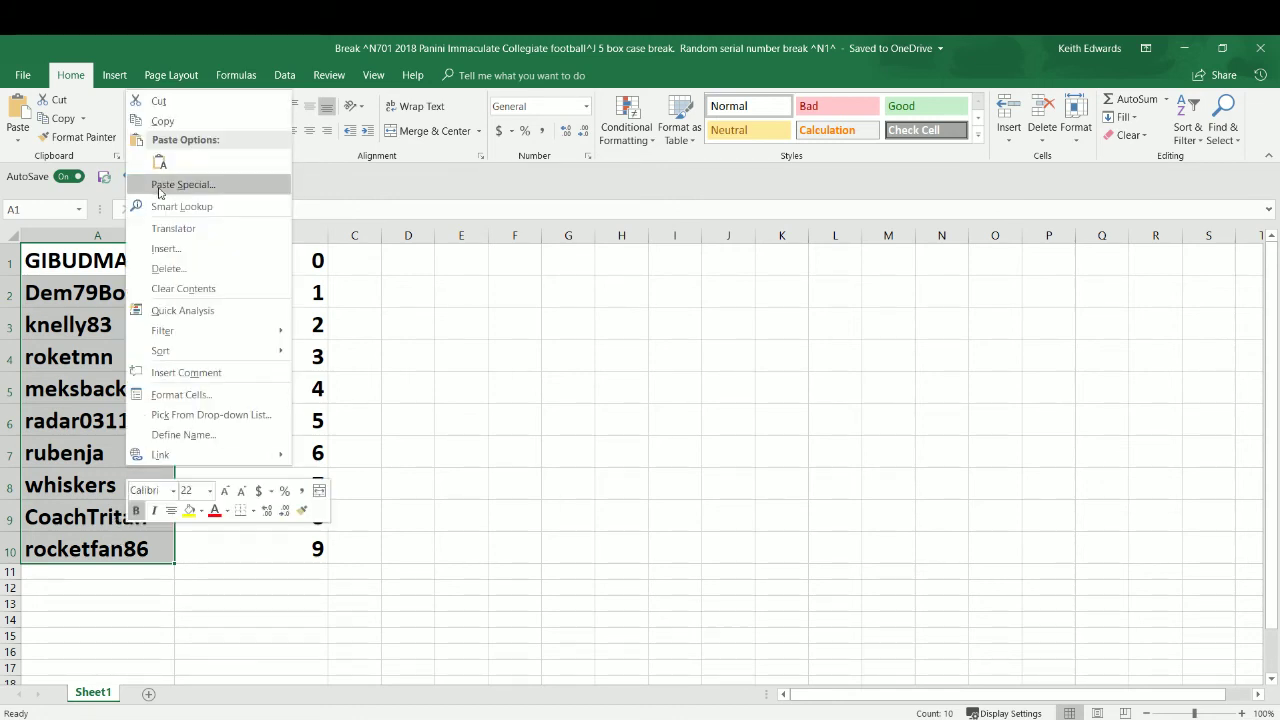
pyautogui.click(162, 121)
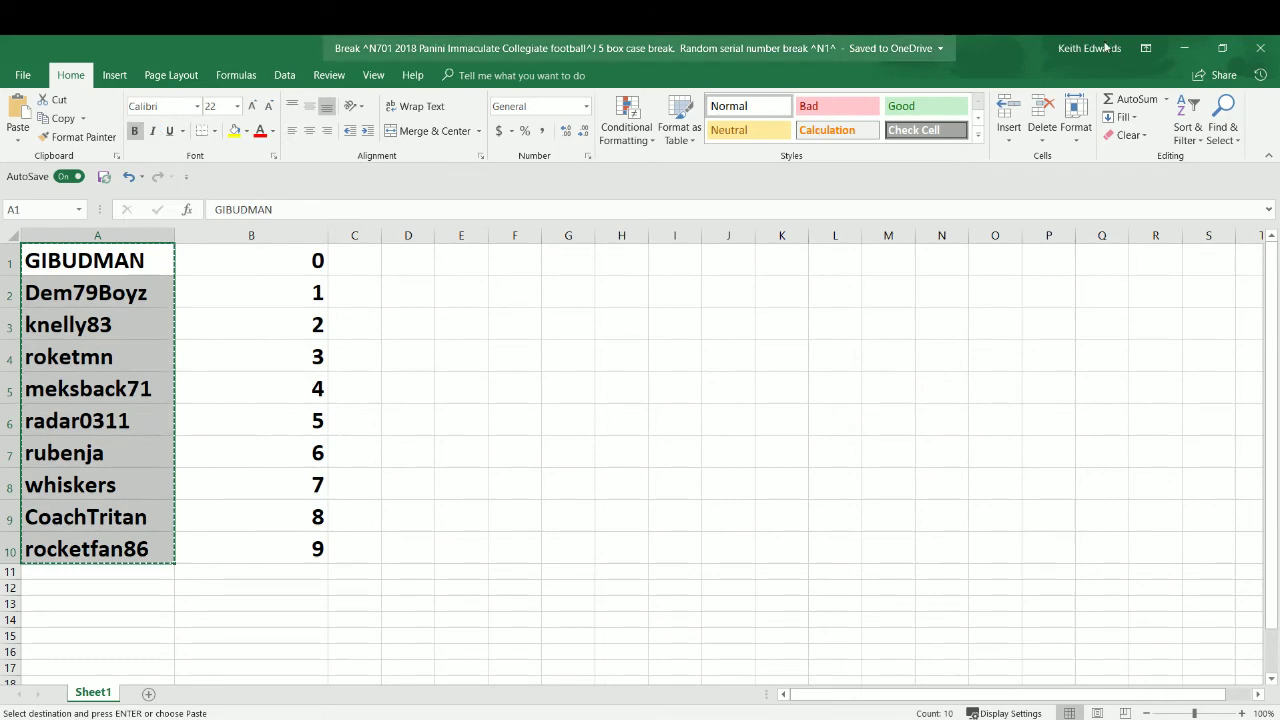
# Switch back to the browser and paste the copied names into the first List Randomizer form.
pyautogui.click(1181, 48)
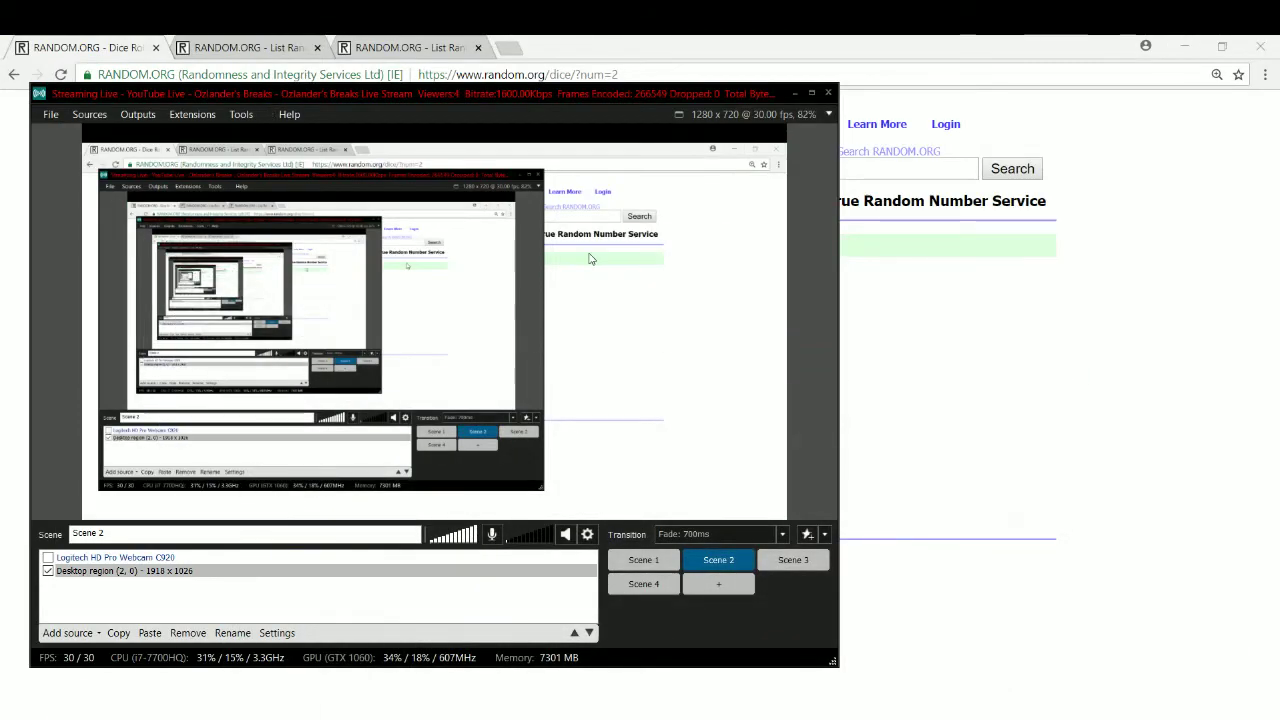
pyautogui.click(940, 367)
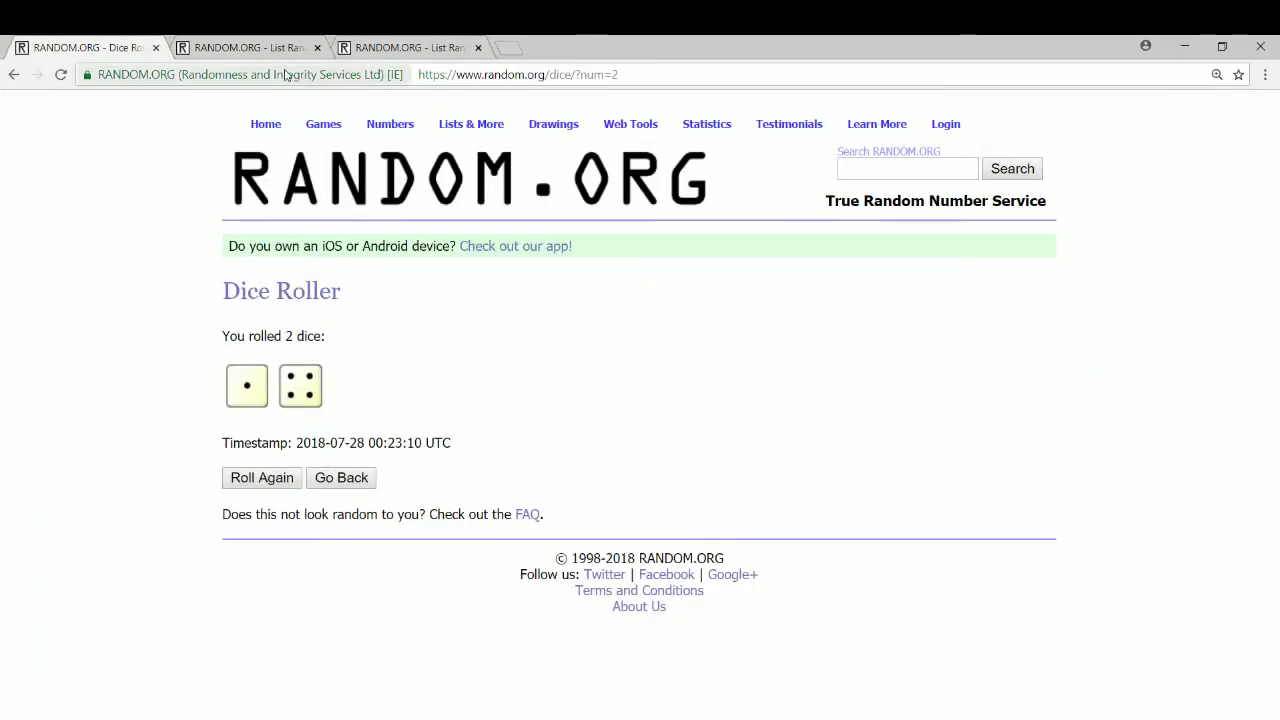
pyautogui.click(240, 47)
pyautogui.rightClick(318, 527)
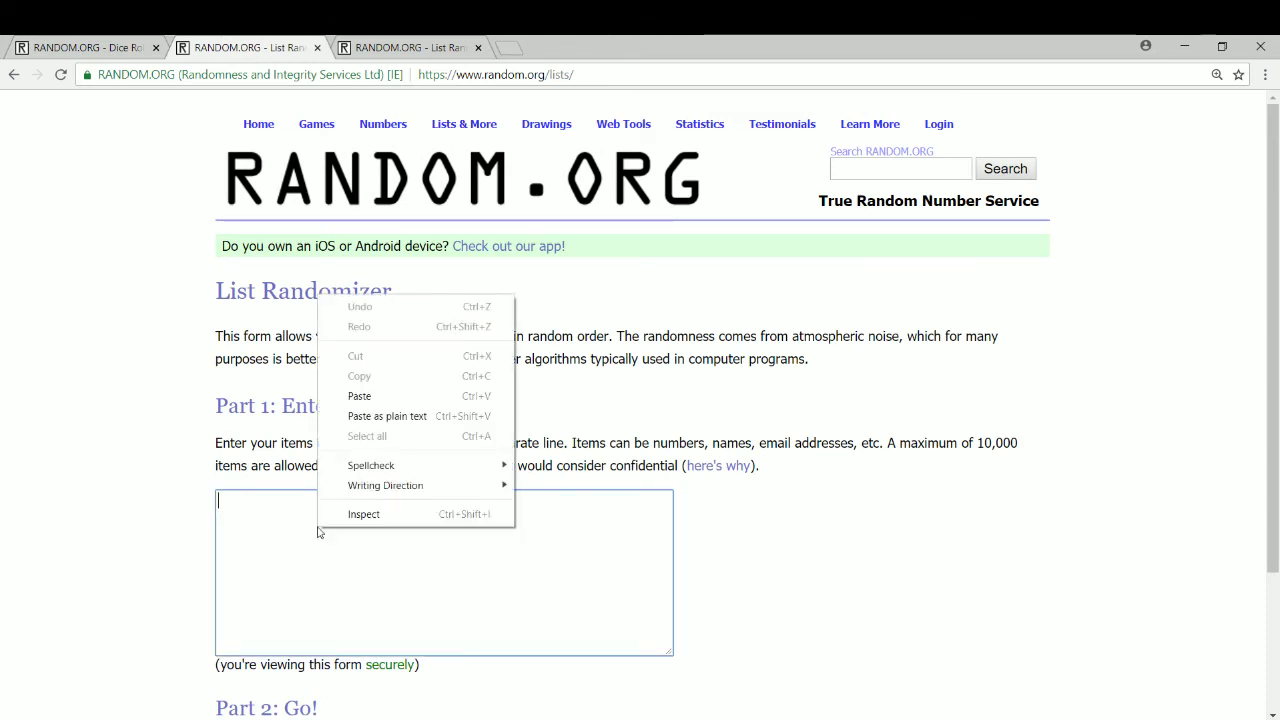
pyautogui.click(362, 397)
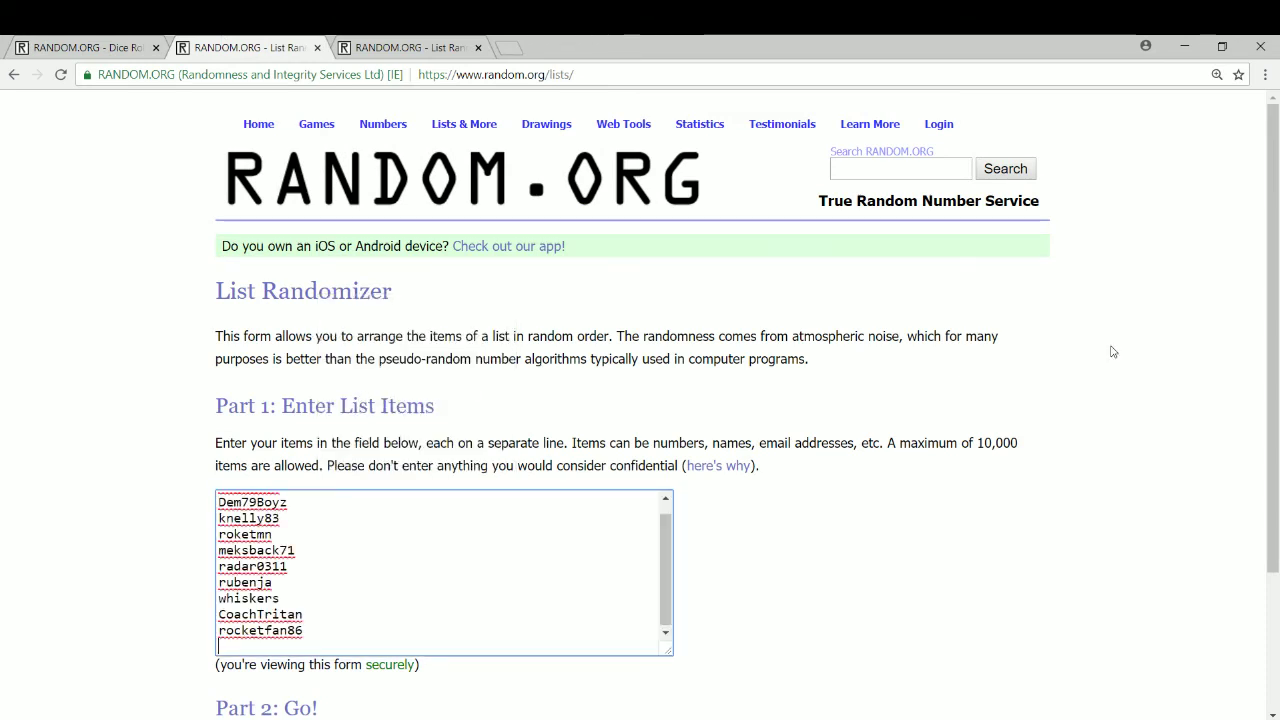
# Randomize the list of participant names five times.
pyautogui.moveTo(1275, 331); pyautogui.dragTo(1257, 437)
pyautogui.click(256, 636)
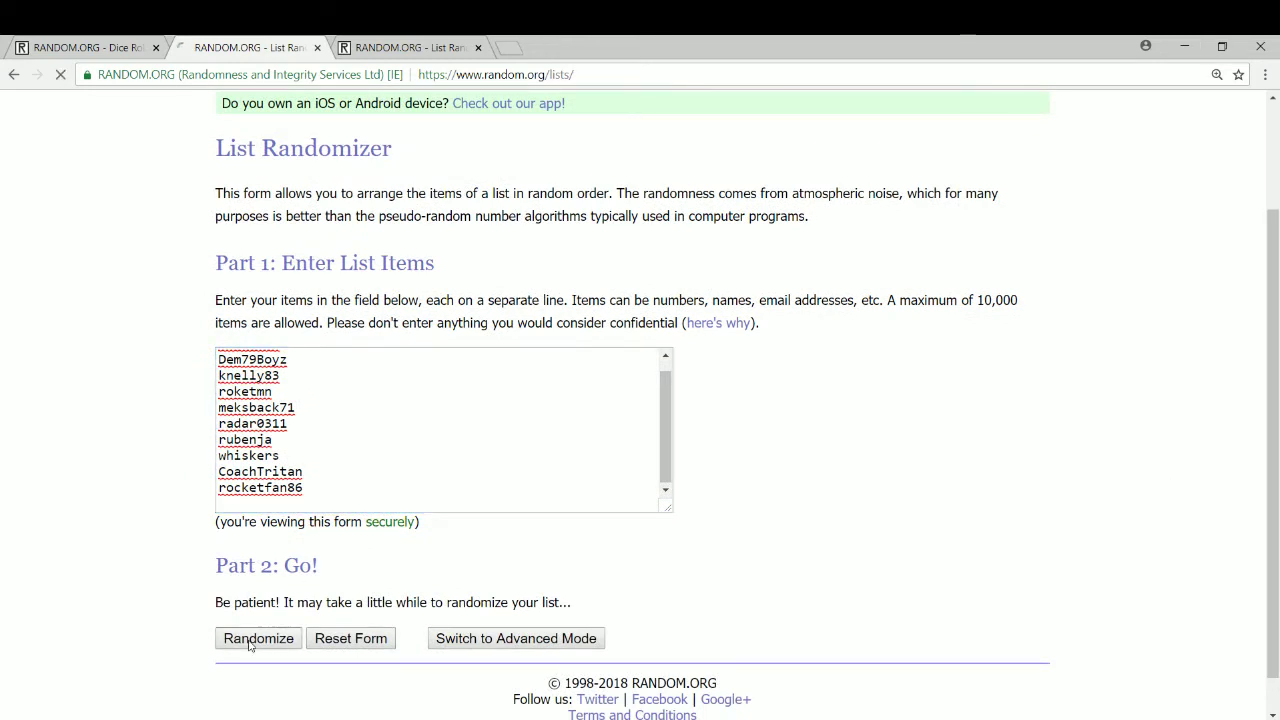
pyautogui.click(246, 638)
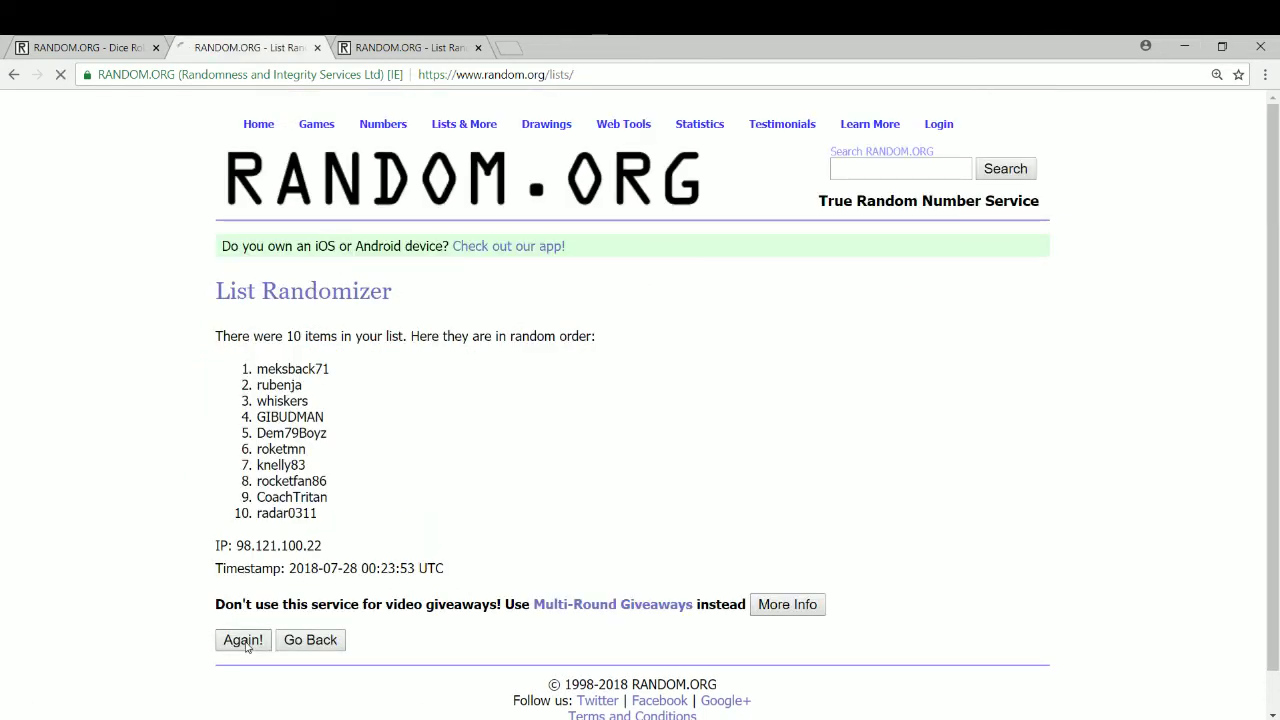
pyautogui.click(238, 678)
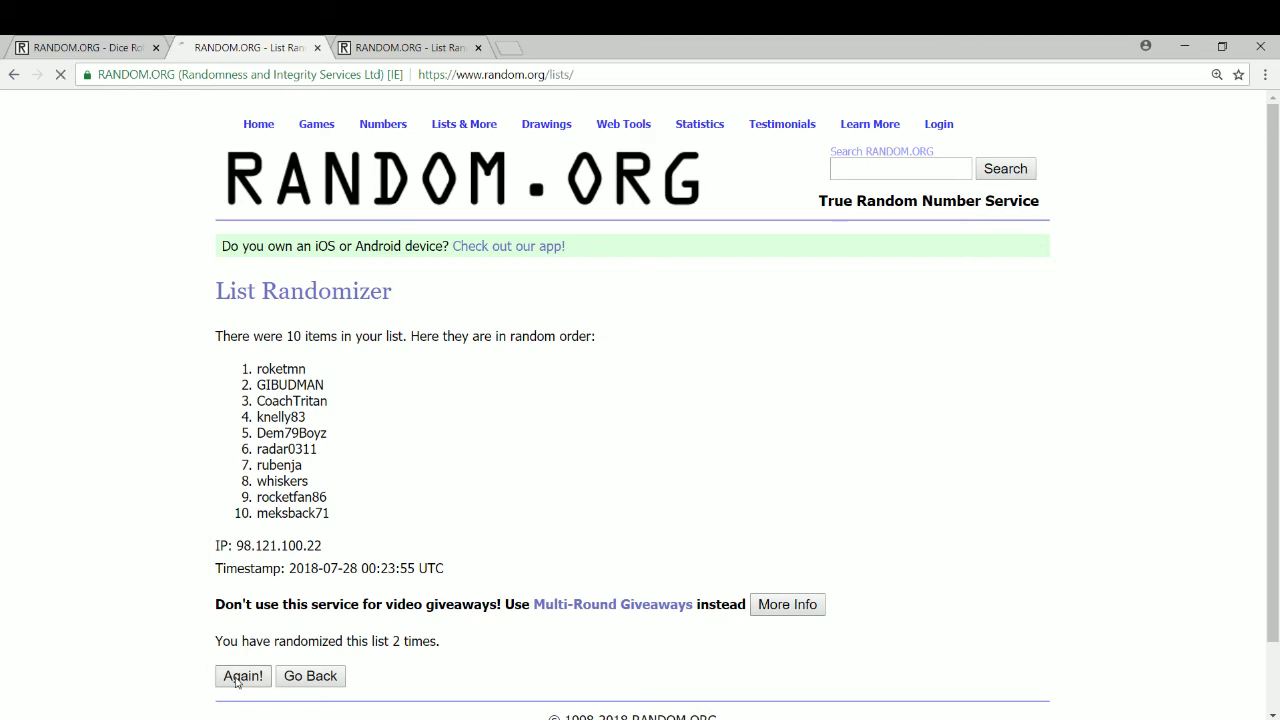
pyautogui.click(238, 678)
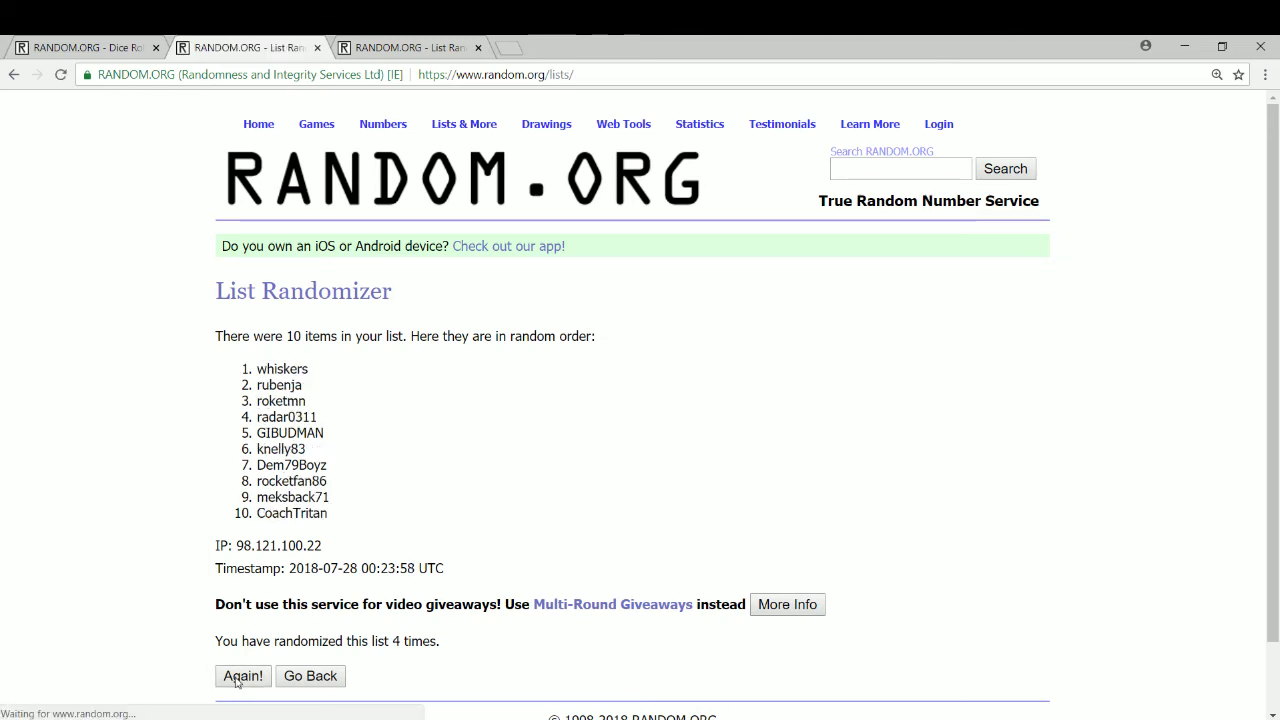
pyautogui.click(238, 678)
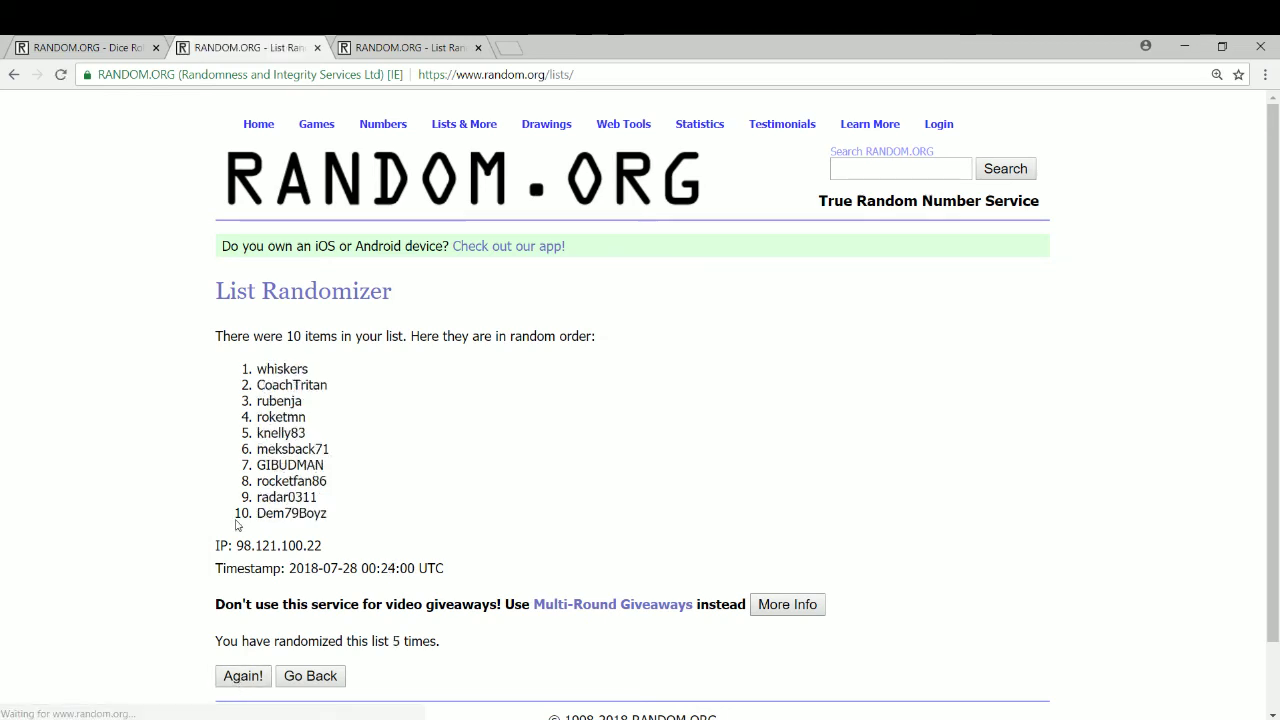
# Copy the randomized names and paste them over A1:A10 in the Excel workbook, keeping source formatting.
pyautogui.moveTo(258, 368); pyautogui.dragTo(335, 512)
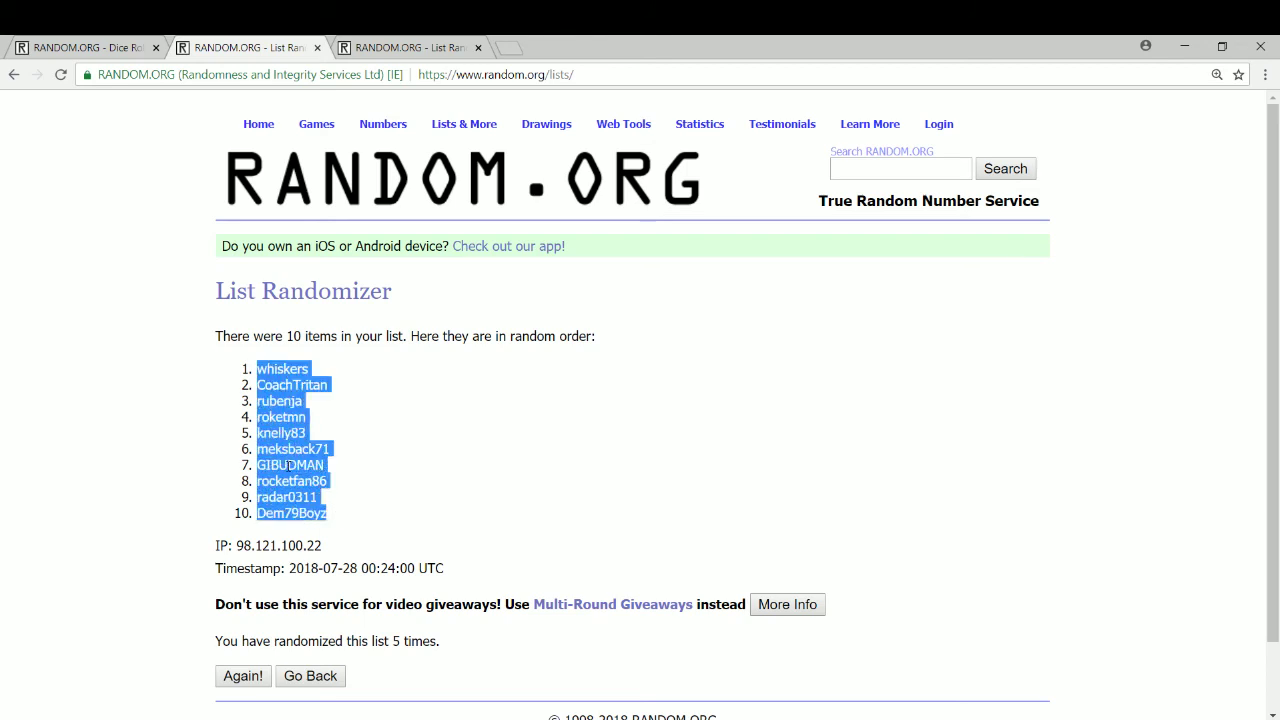
pyautogui.rightClick(288, 465)
pyautogui.click(329, 480)
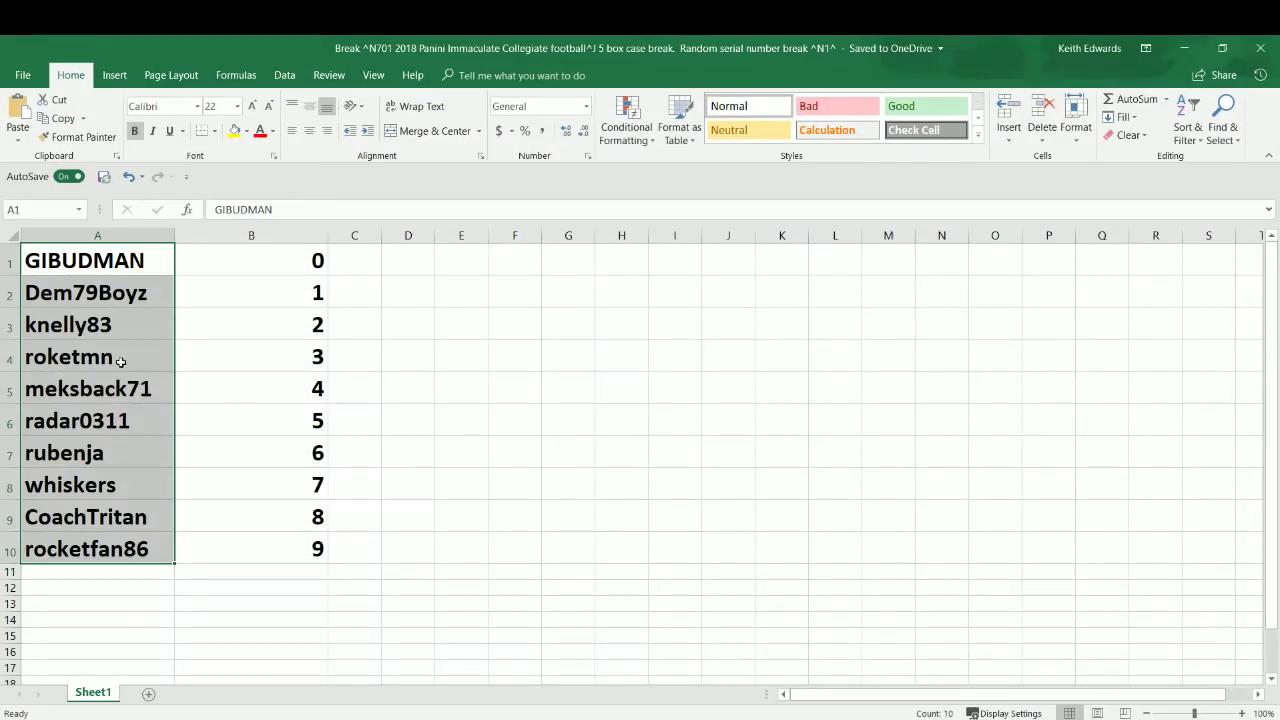
pyautogui.rightClick(120, 365)
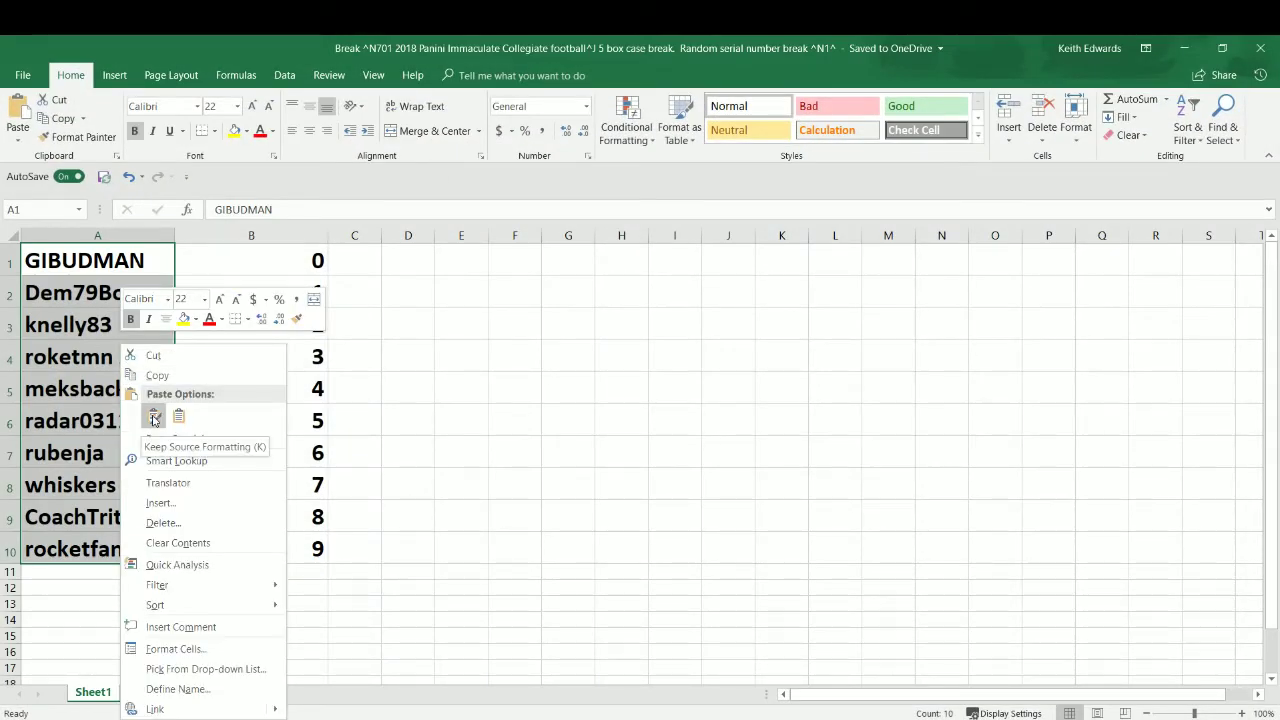
pyautogui.press('k')
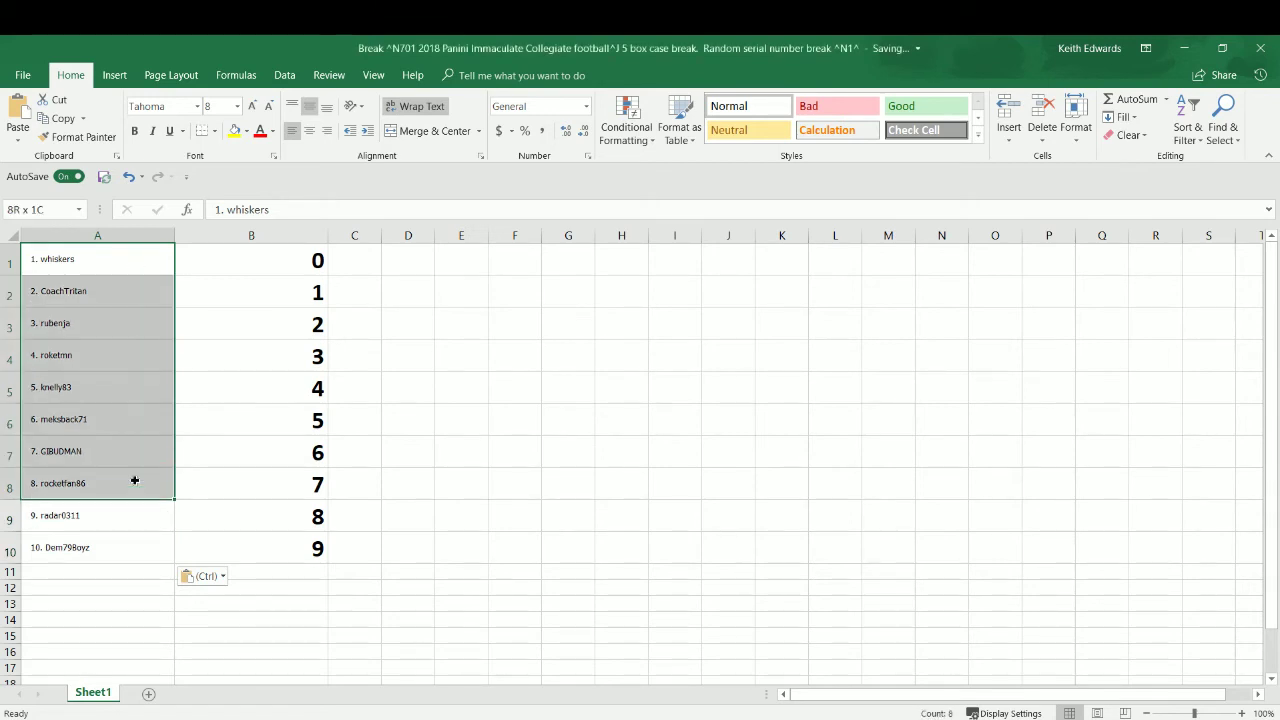
# Make the pasted names in A1:A10 bold at font size 22 and widen column A for them.
pyautogui.click(134, 132)
pyautogui.click(236, 108)
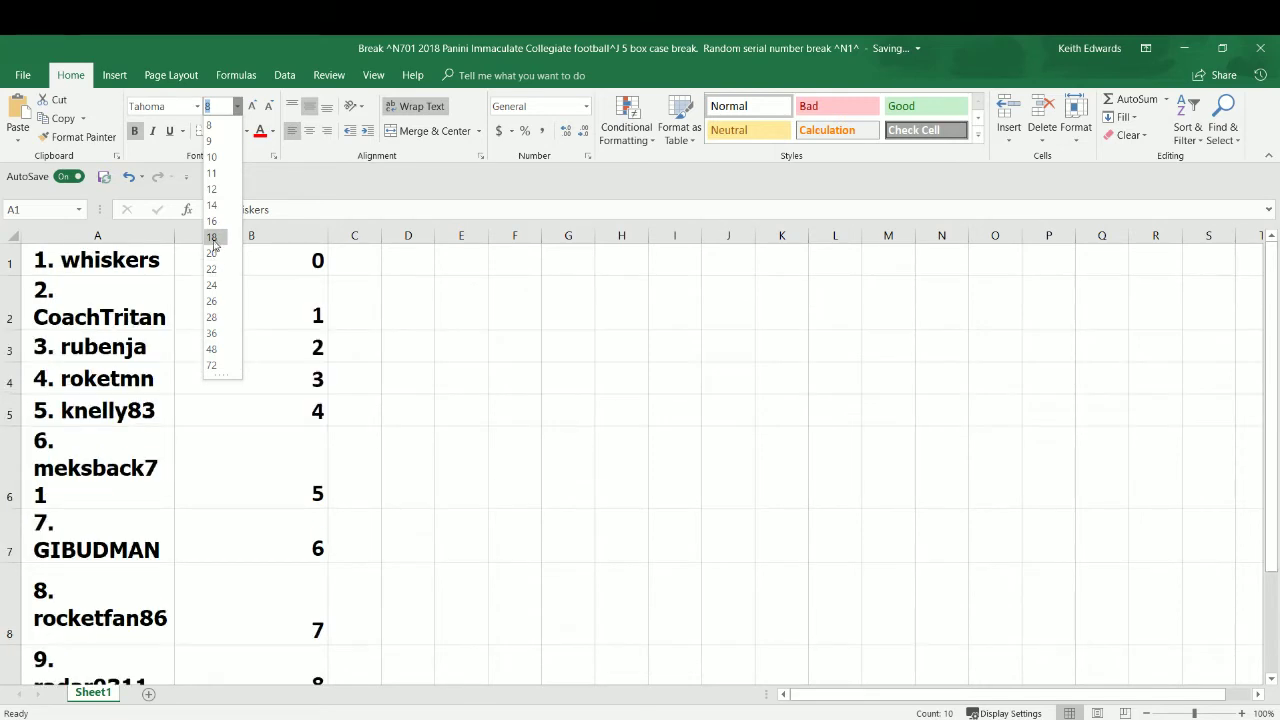
pyautogui.click(211, 173)
pyautogui.moveTo(173, 239); pyautogui.dragTo(209, 248)
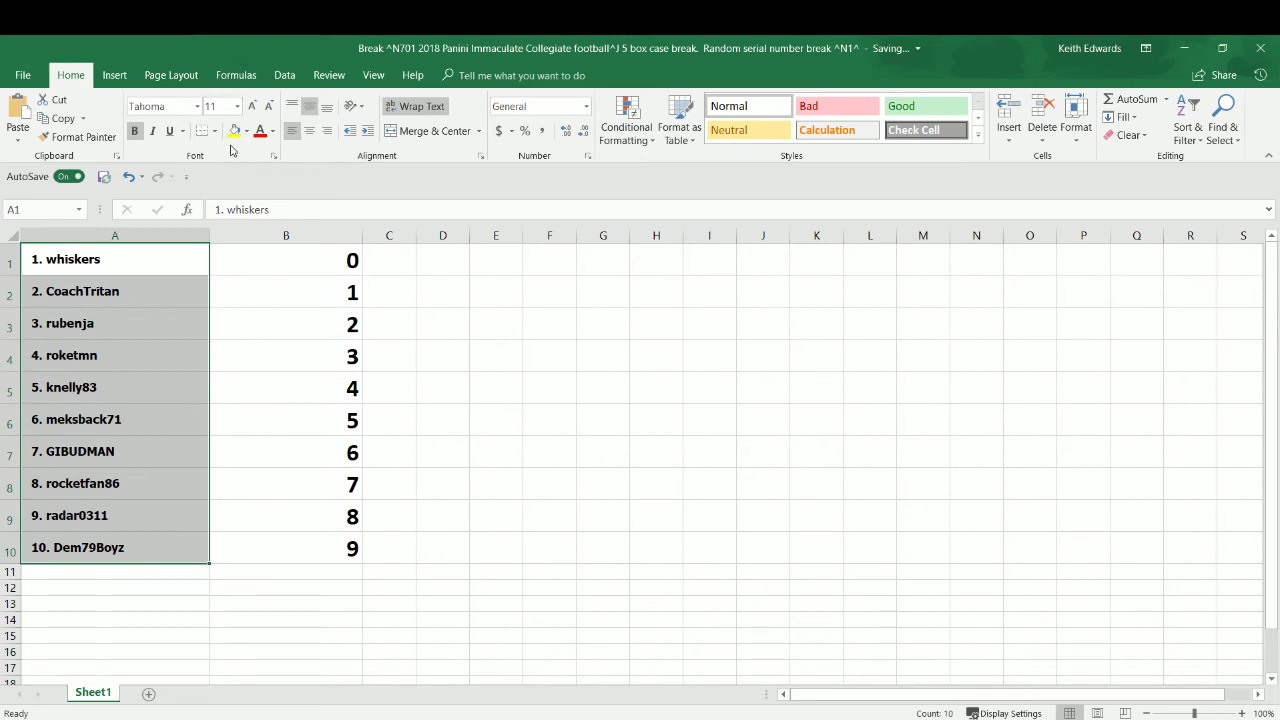
pyautogui.click(236, 114)
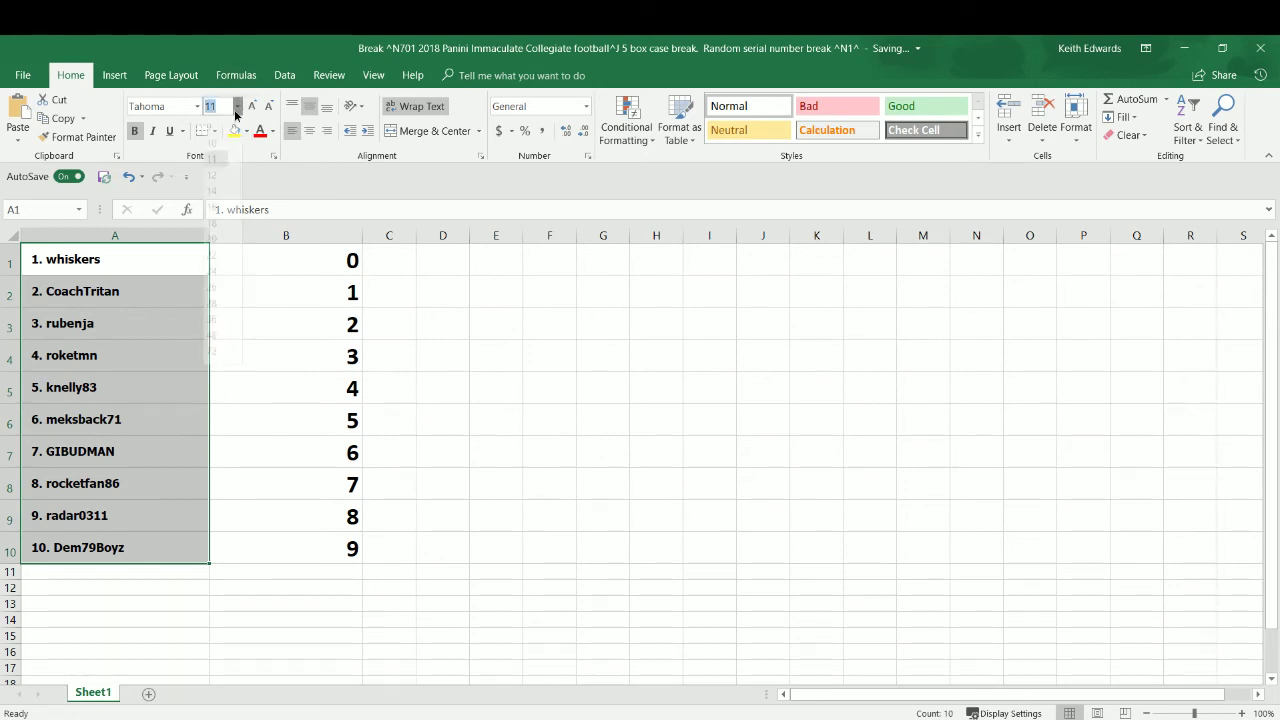
pyautogui.click(218, 240)
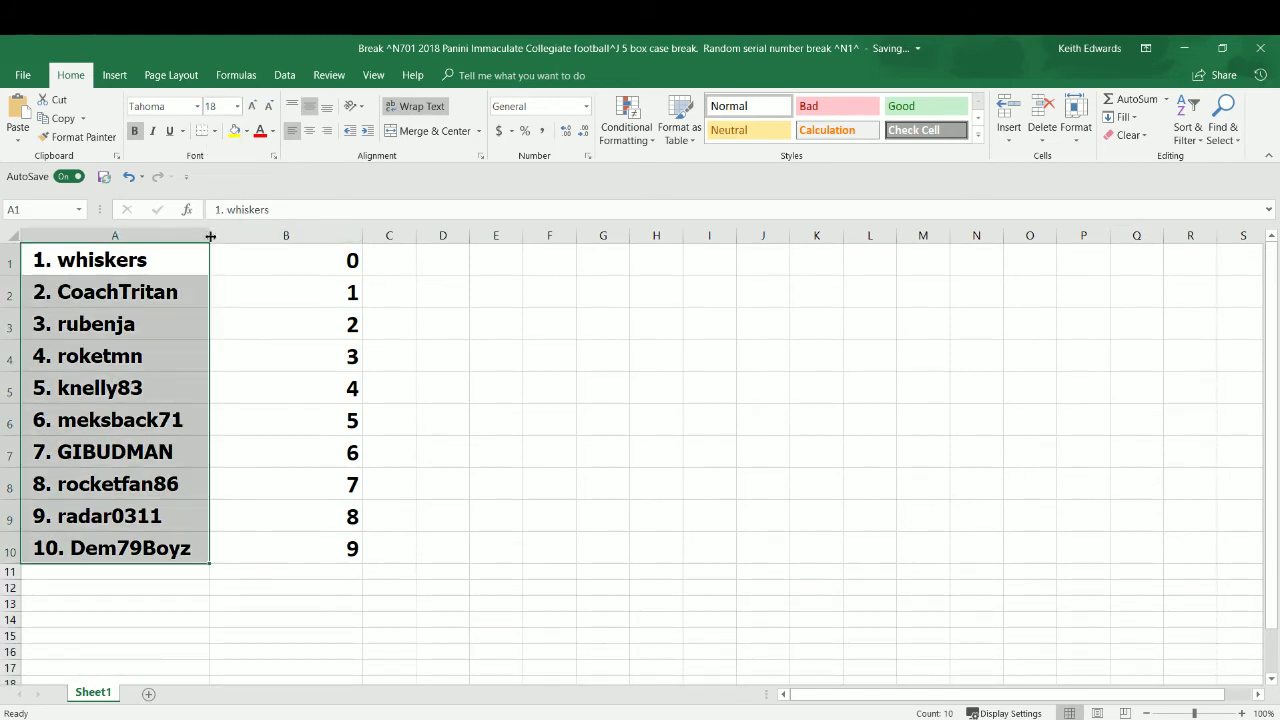
pyautogui.moveTo(210, 236); pyautogui.dragTo(235, 243)
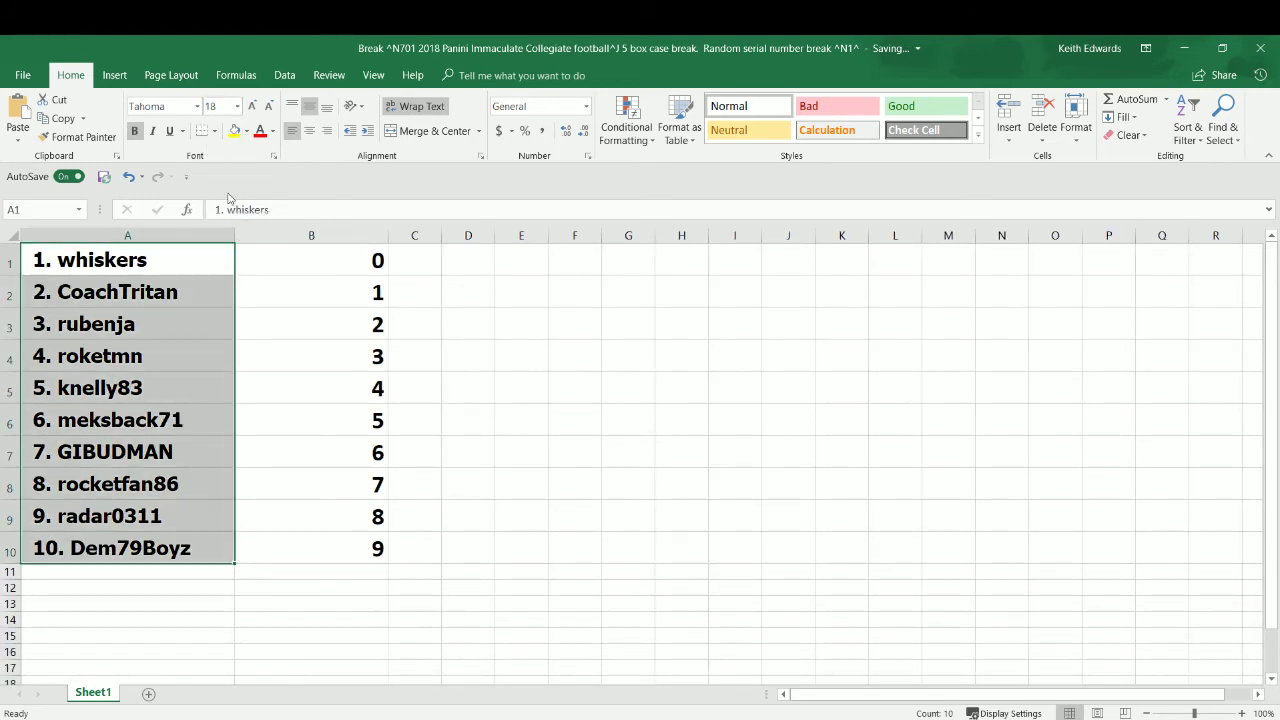
pyautogui.click(237, 106)
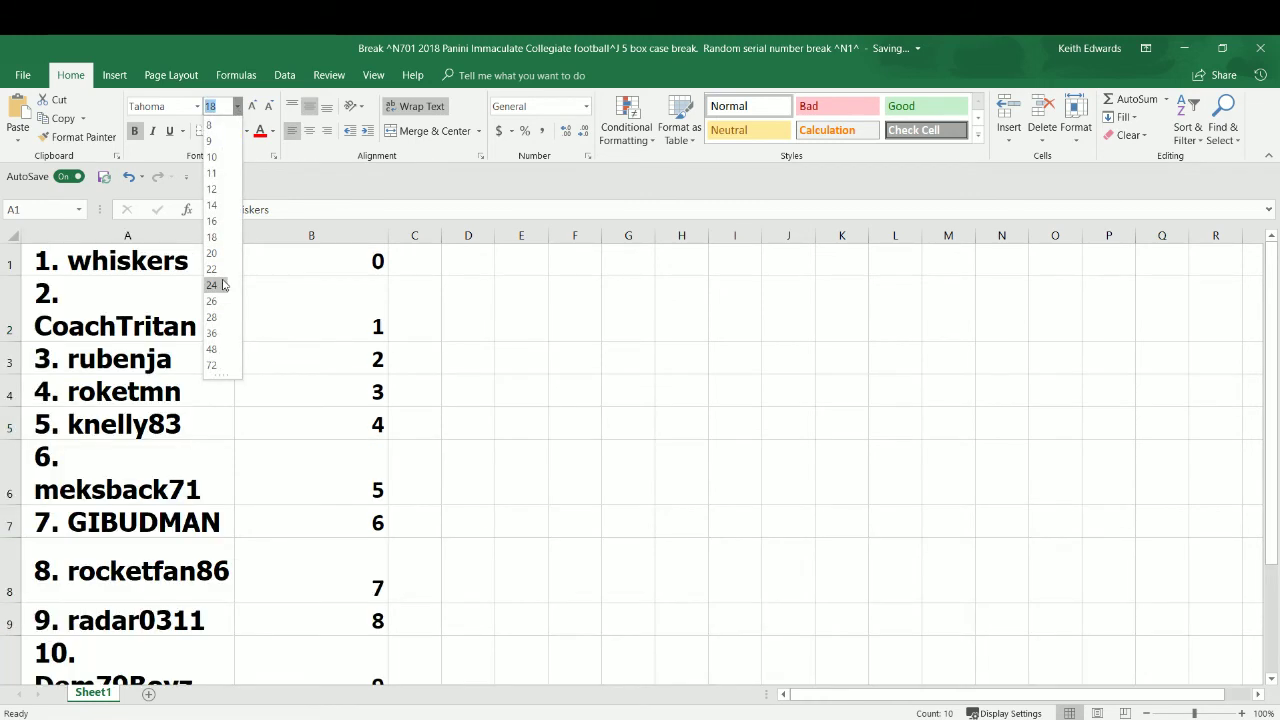
pyautogui.click(223, 274)
# Copy the serial digits 0 to 9 in B1:B10.
pyautogui.moveTo(318, 266); pyautogui.dragTo(311, 554)
pyautogui.rightClick(301, 495)
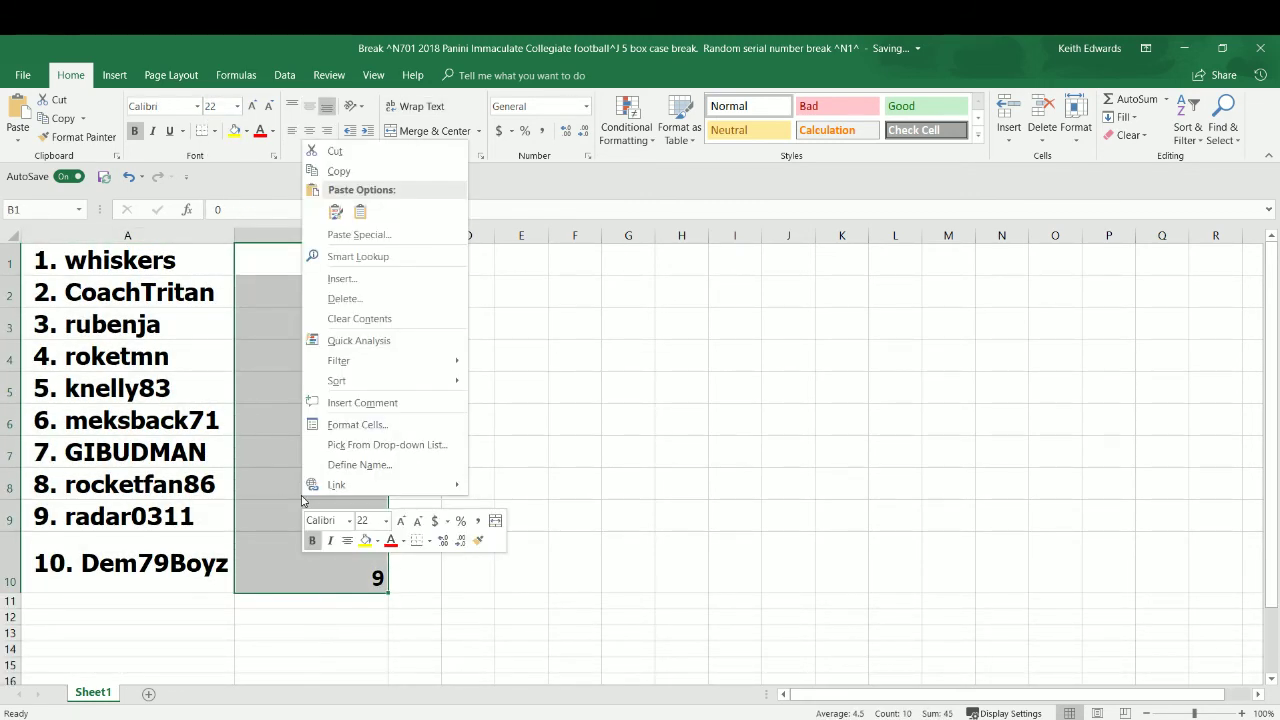
pyautogui.click(338, 171)
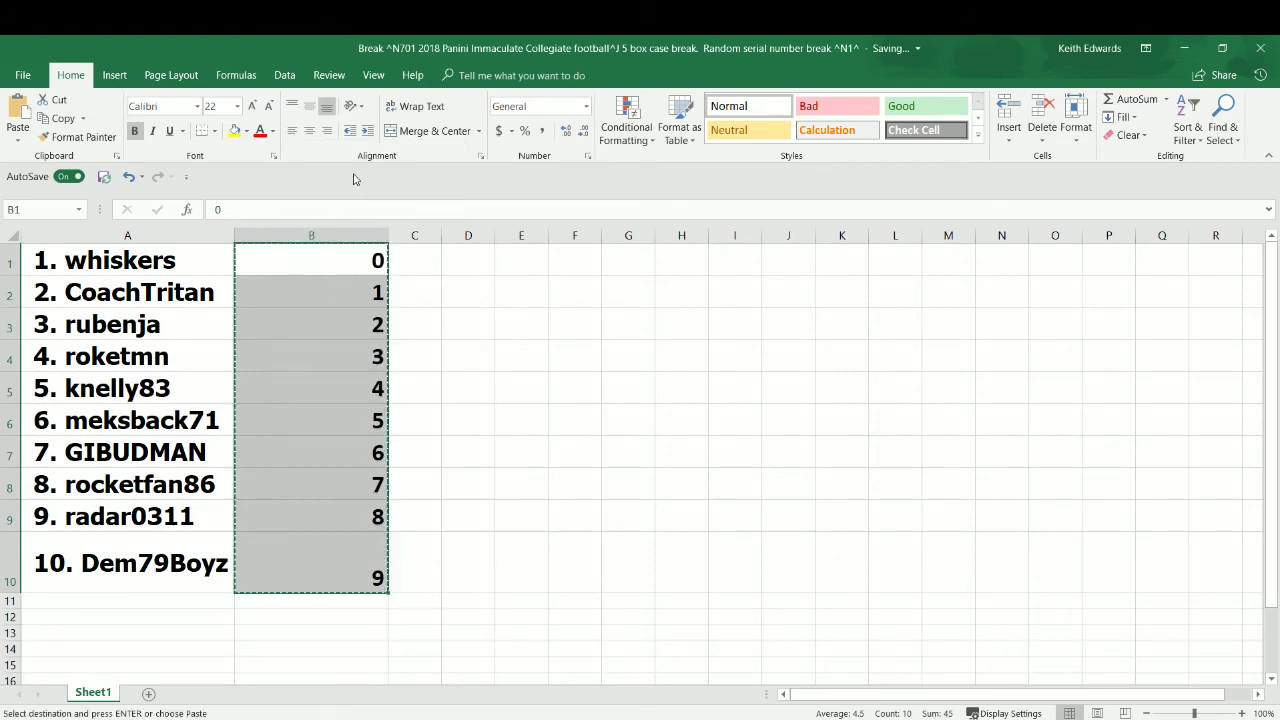
pyautogui.click(675, 716)
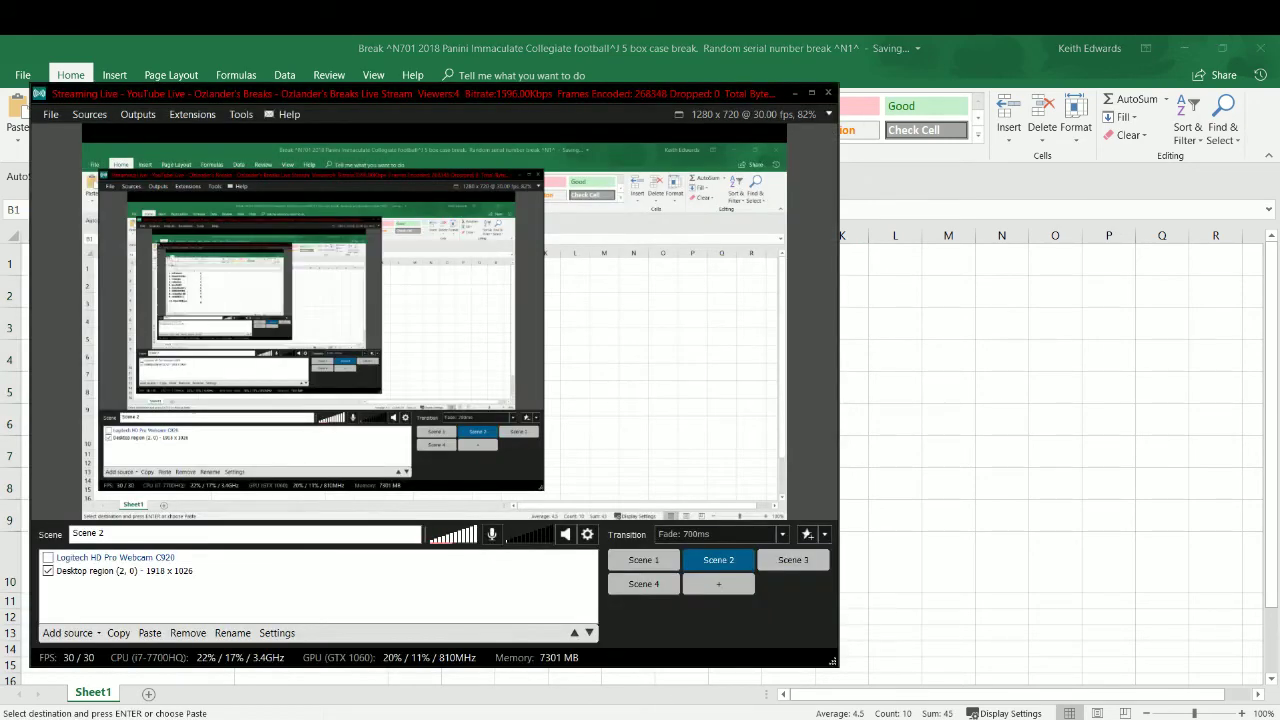
pyautogui.hotkey('alt', 'Tab')
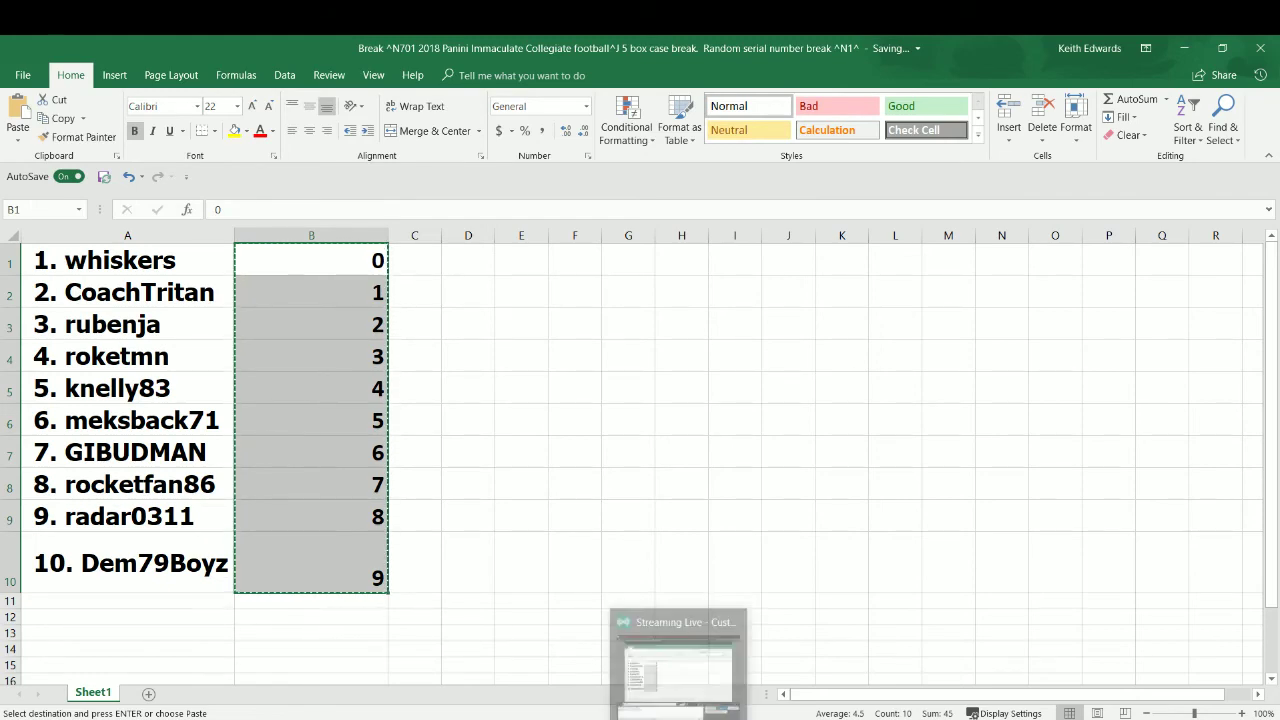
pyautogui.click(680, 716)
# Switch to the browser and paste the copied digits 0 to 9 into the empty RANDOM.ORG List Randomizer form.
pyautogui.hotkey('alt', 'Tab')
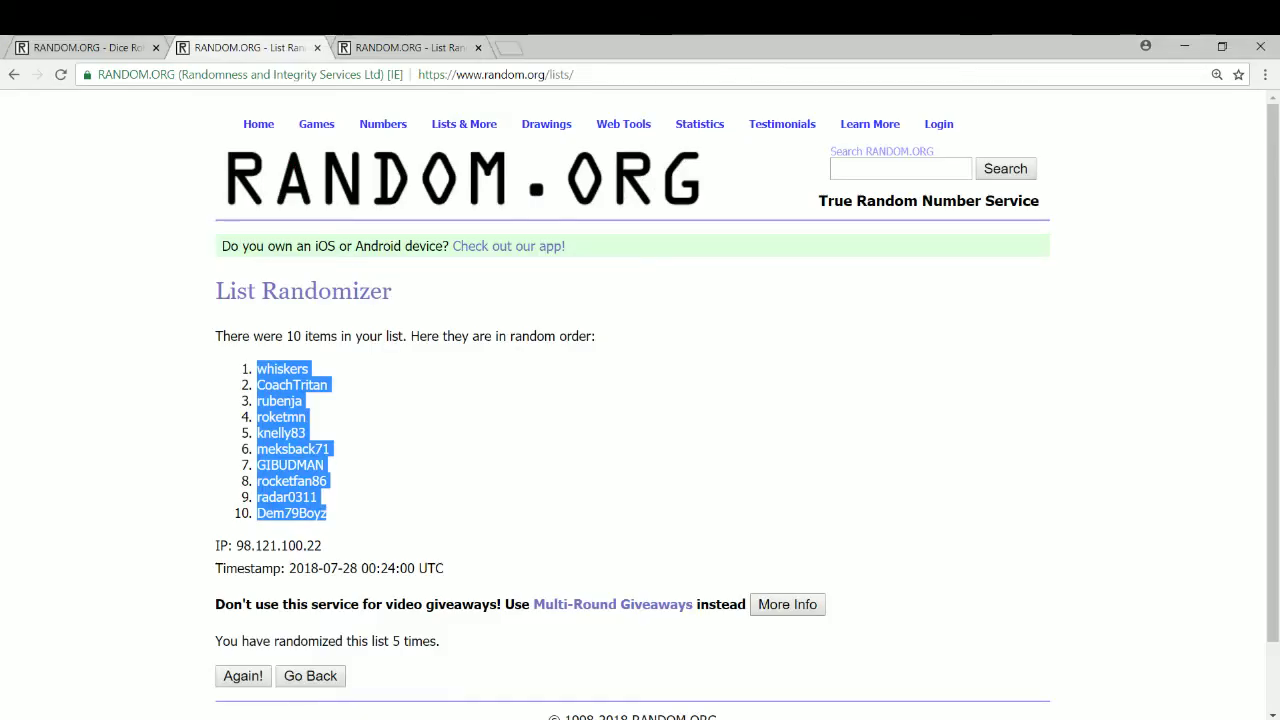
pyautogui.click(407, 47)
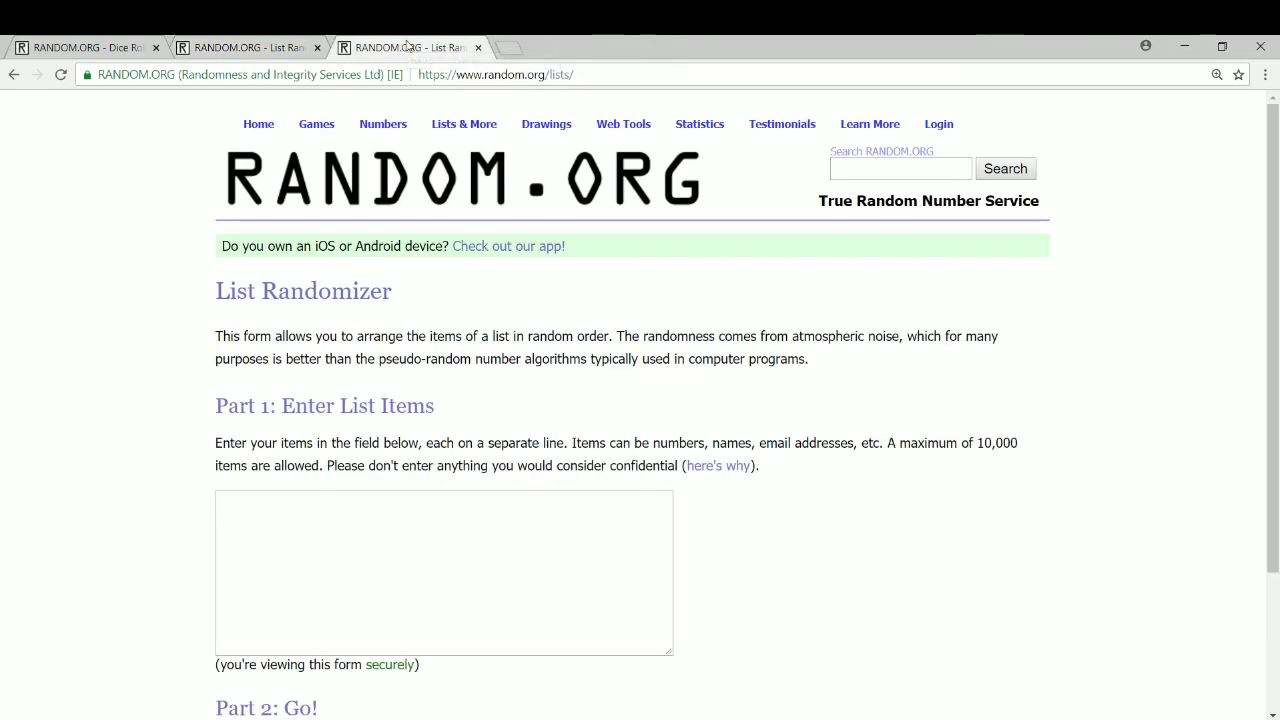
pyautogui.rightClick(294, 514)
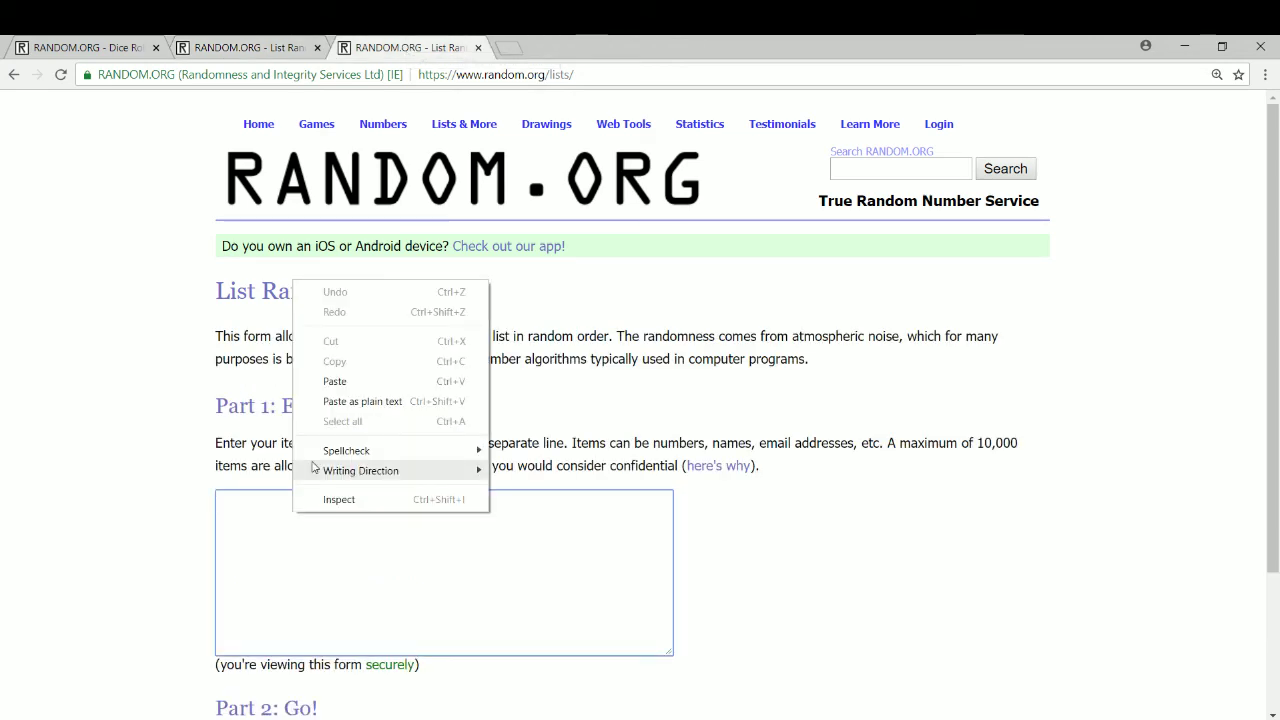
pyautogui.click(344, 388)
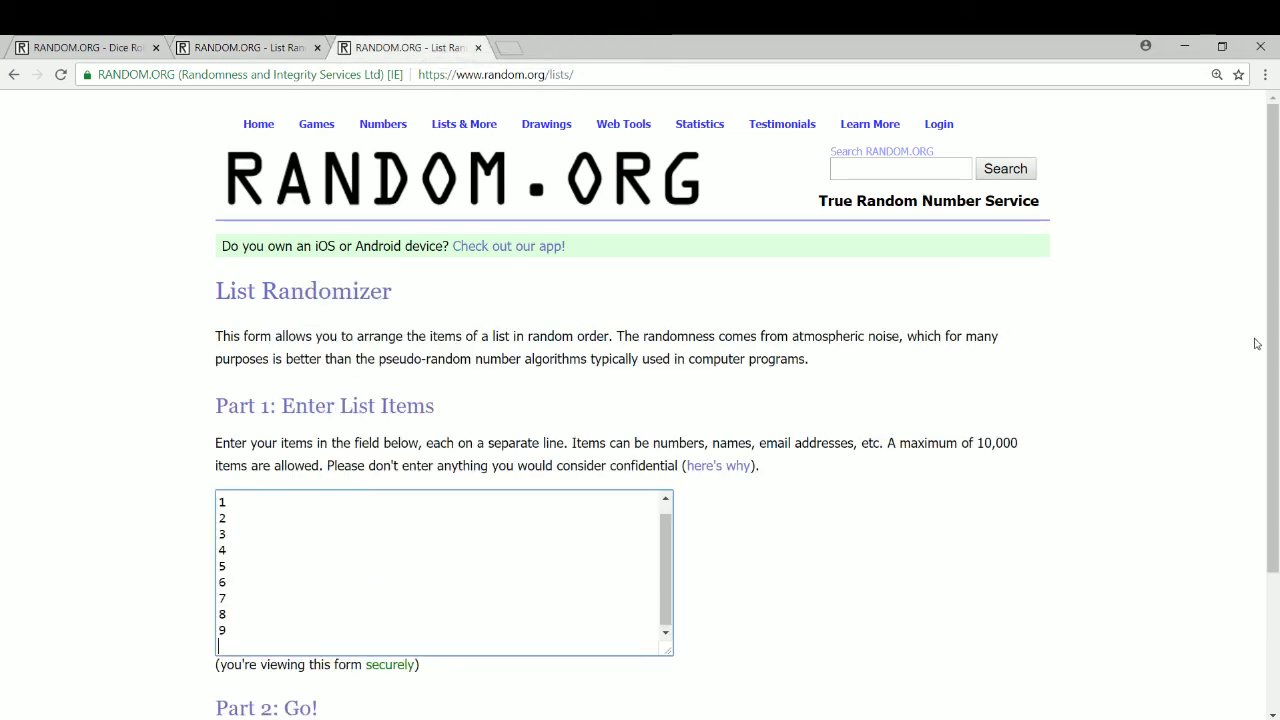
# Randomize the list of digits five times.
pyautogui.moveTo(1272, 343); pyautogui.dragTo(1261, 466)
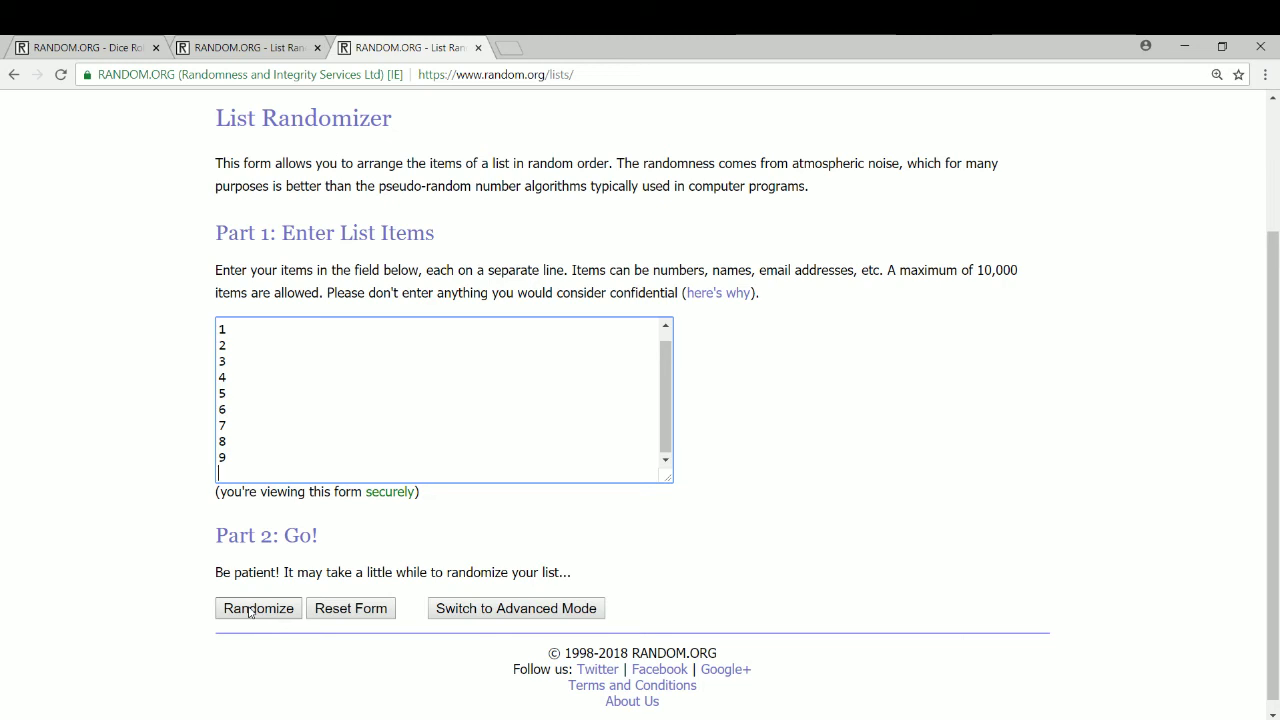
pyautogui.click(249, 610)
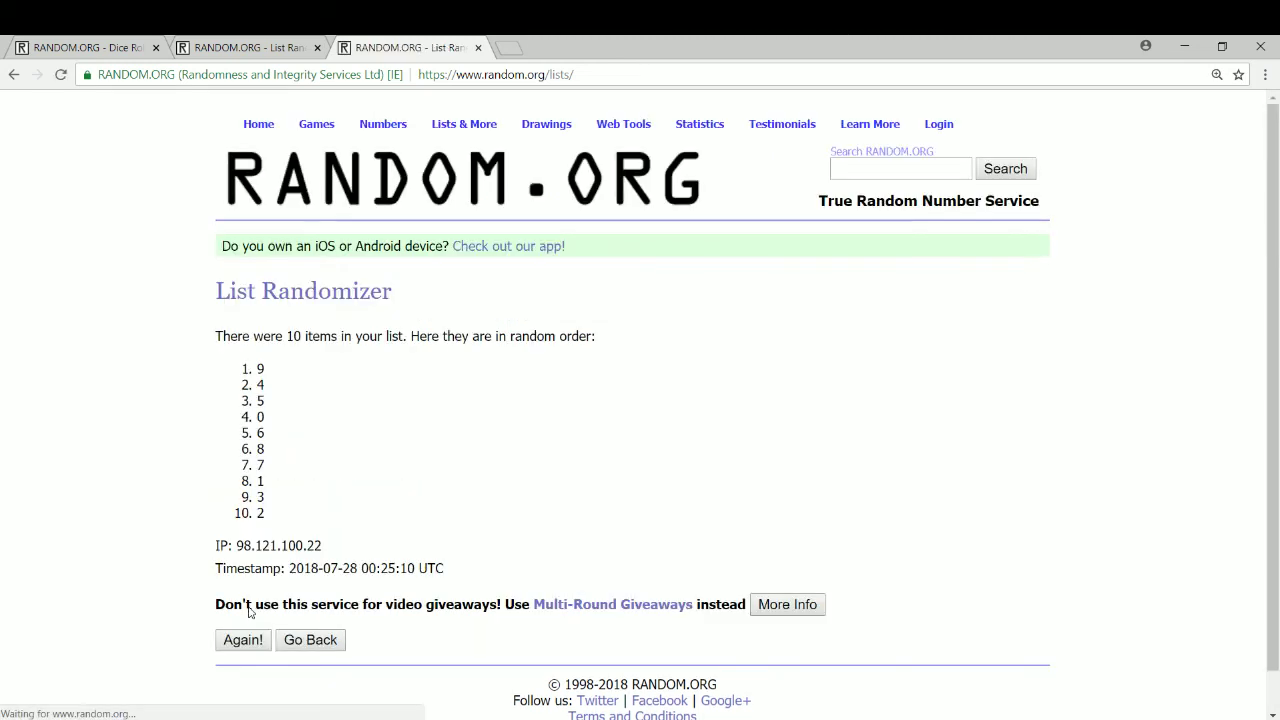
pyautogui.click(240, 641)
pyautogui.click(238, 680)
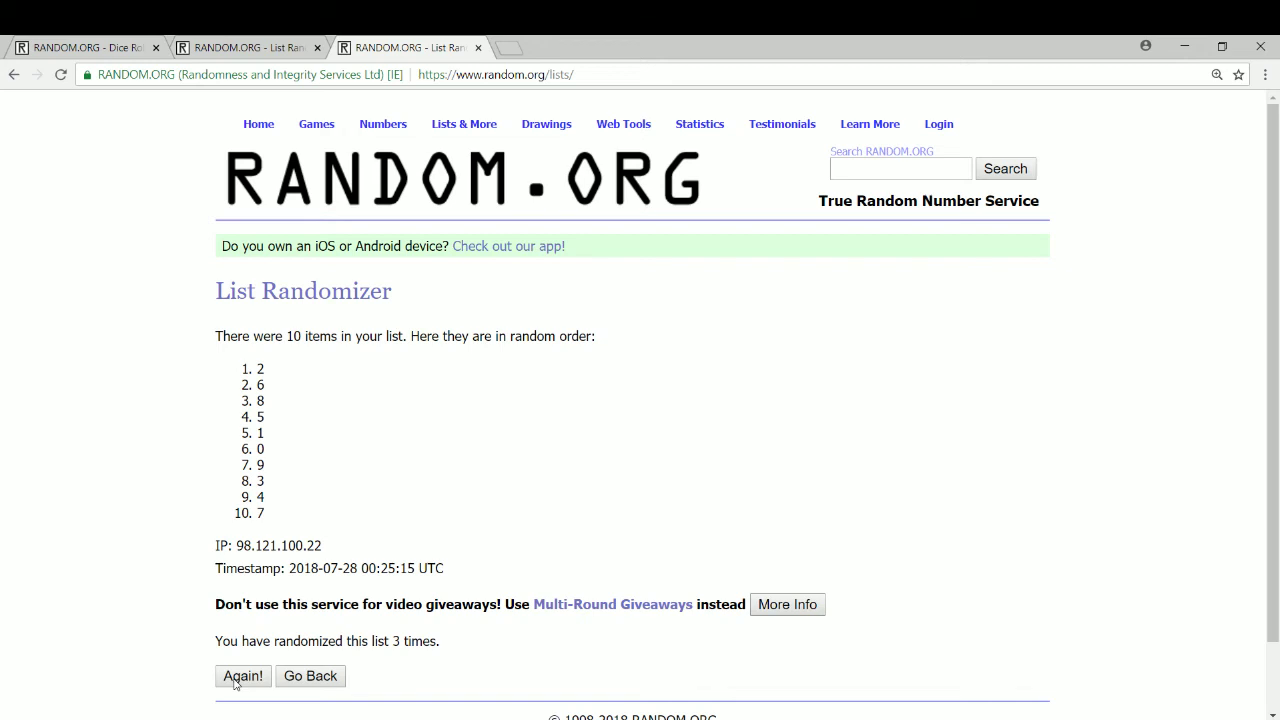
pyautogui.click(236, 678)
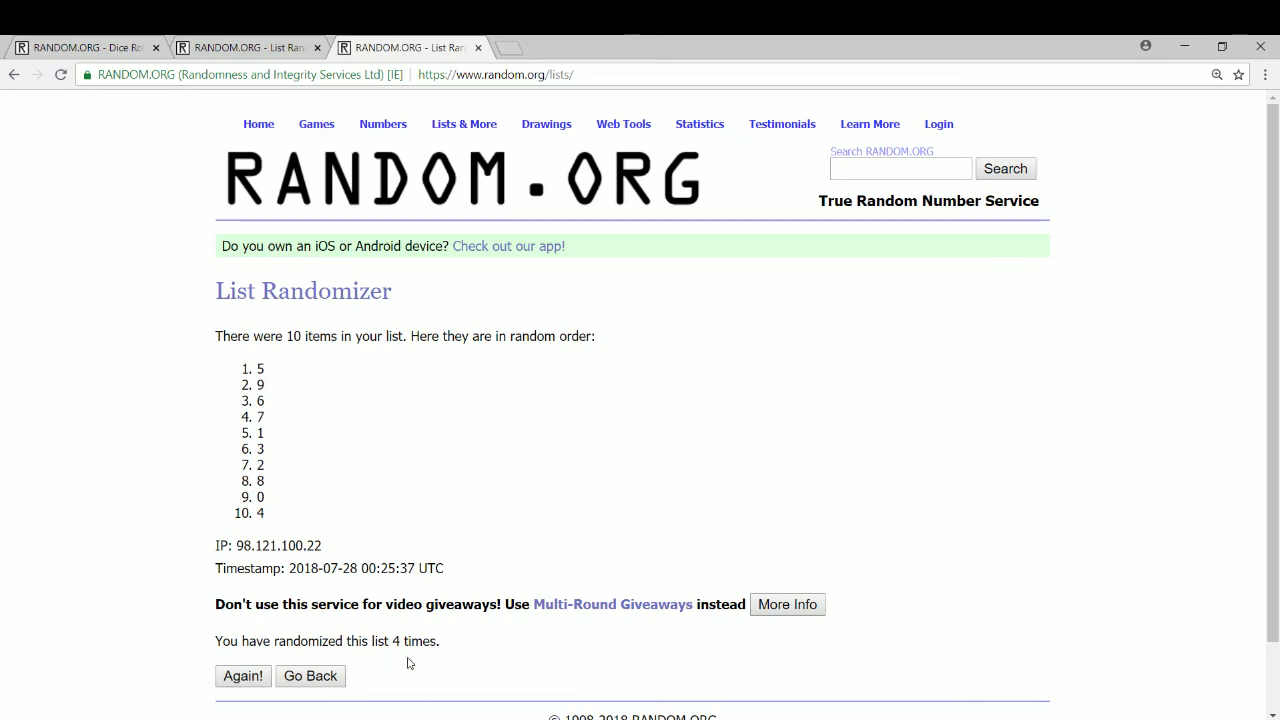
pyautogui.click(259, 678)
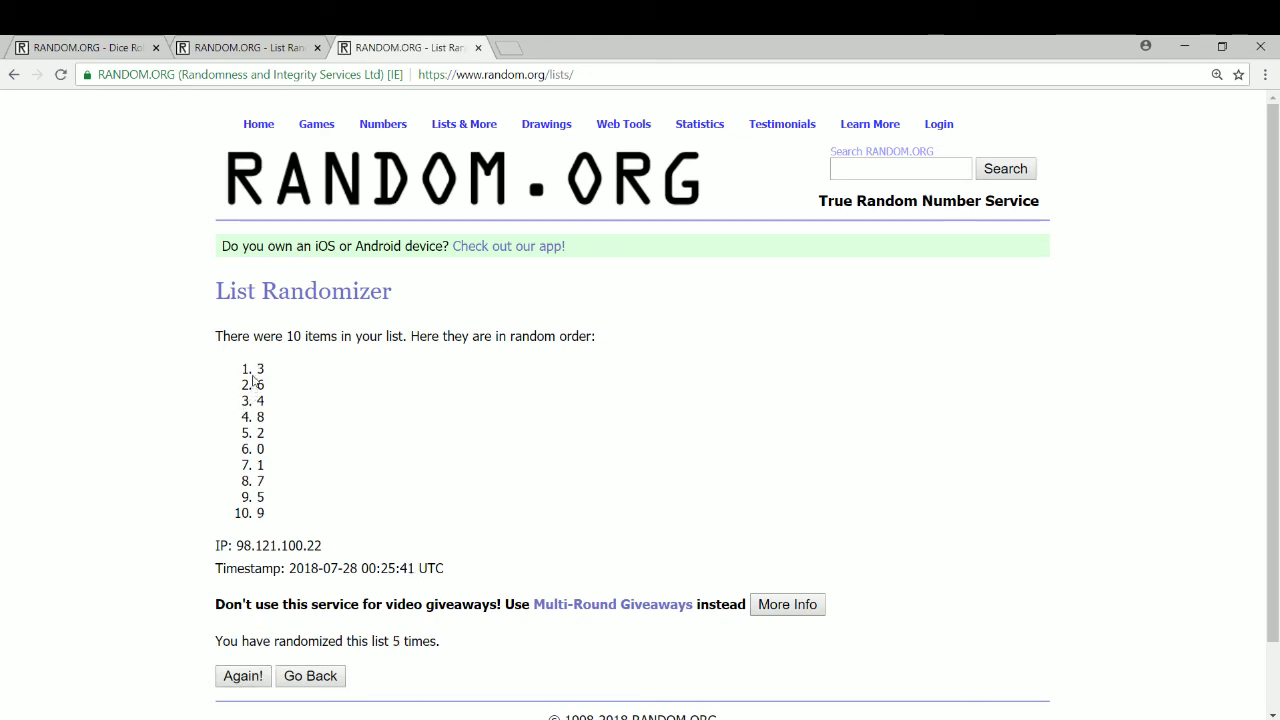
# Copy the randomized digits and paste them over B1:B10 in the Excel workbook, keeping source formatting.
pyautogui.moveTo(257, 368); pyautogui.dragTo(271, 516)
pyautogui.rightClick(259, 475)
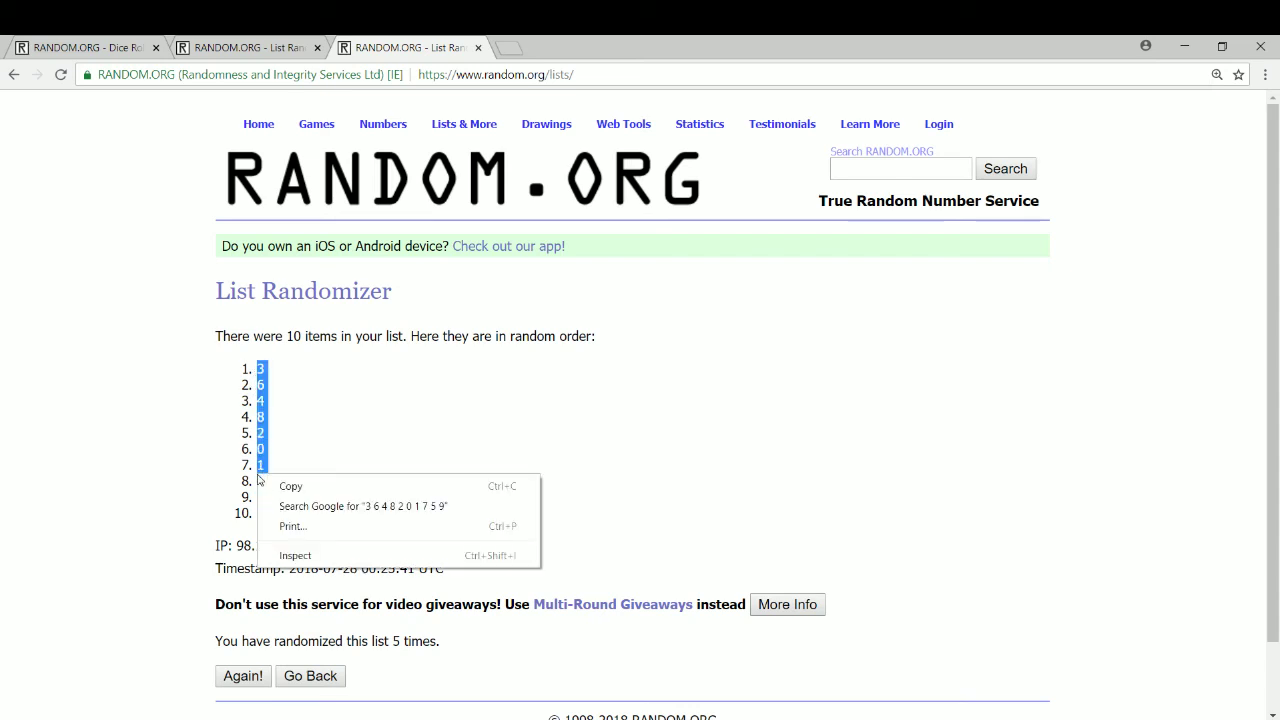
pyautogui.click(283, 488)
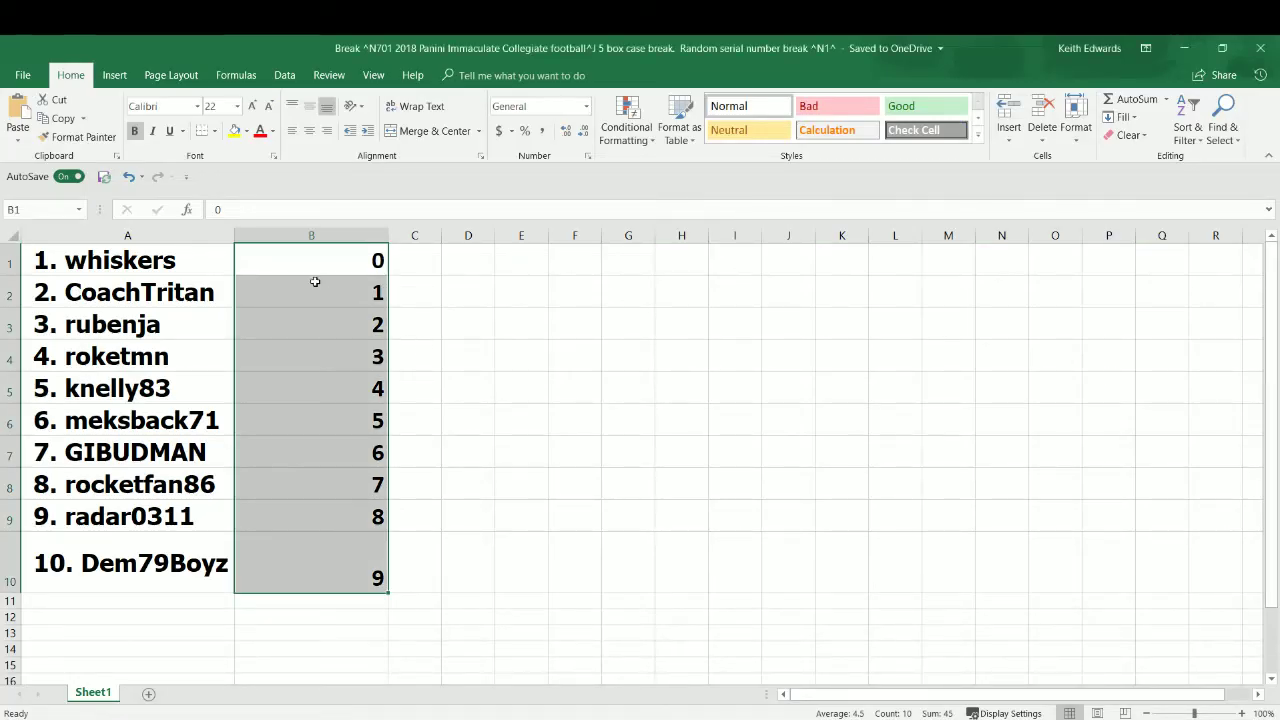
pyautogui.rightClick(316, 282)
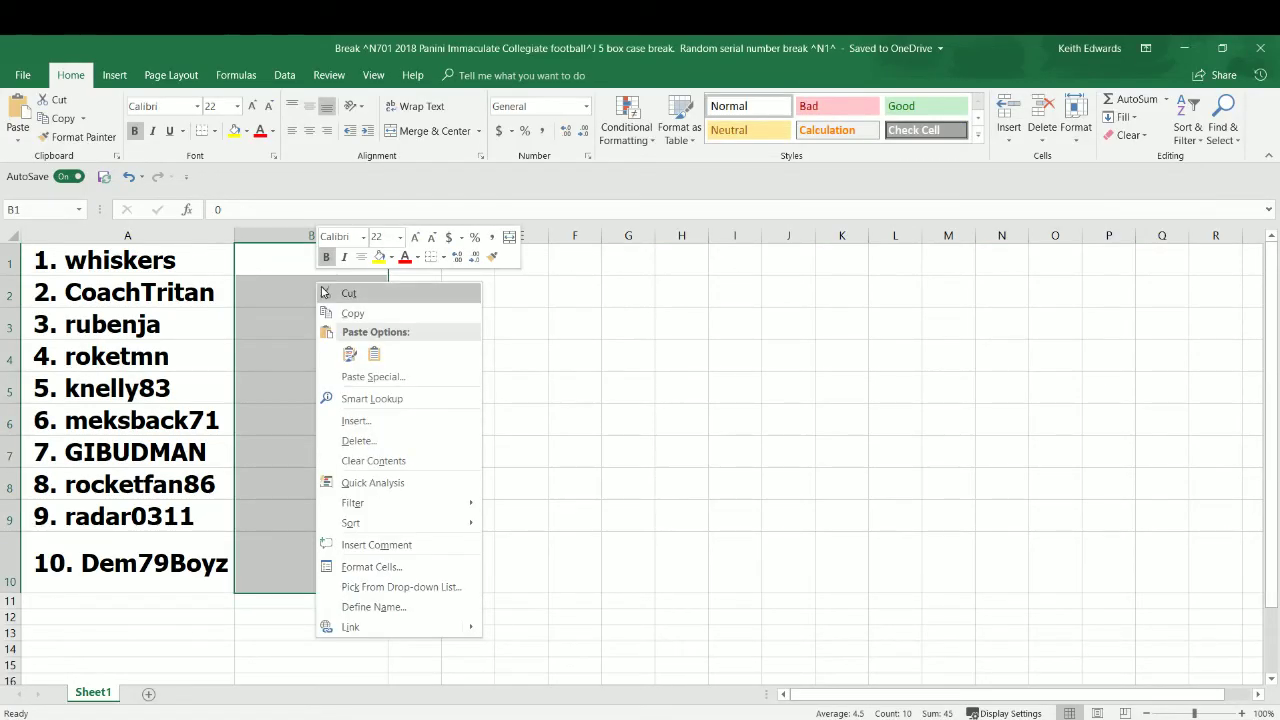
pyautogui.click(349, 352)
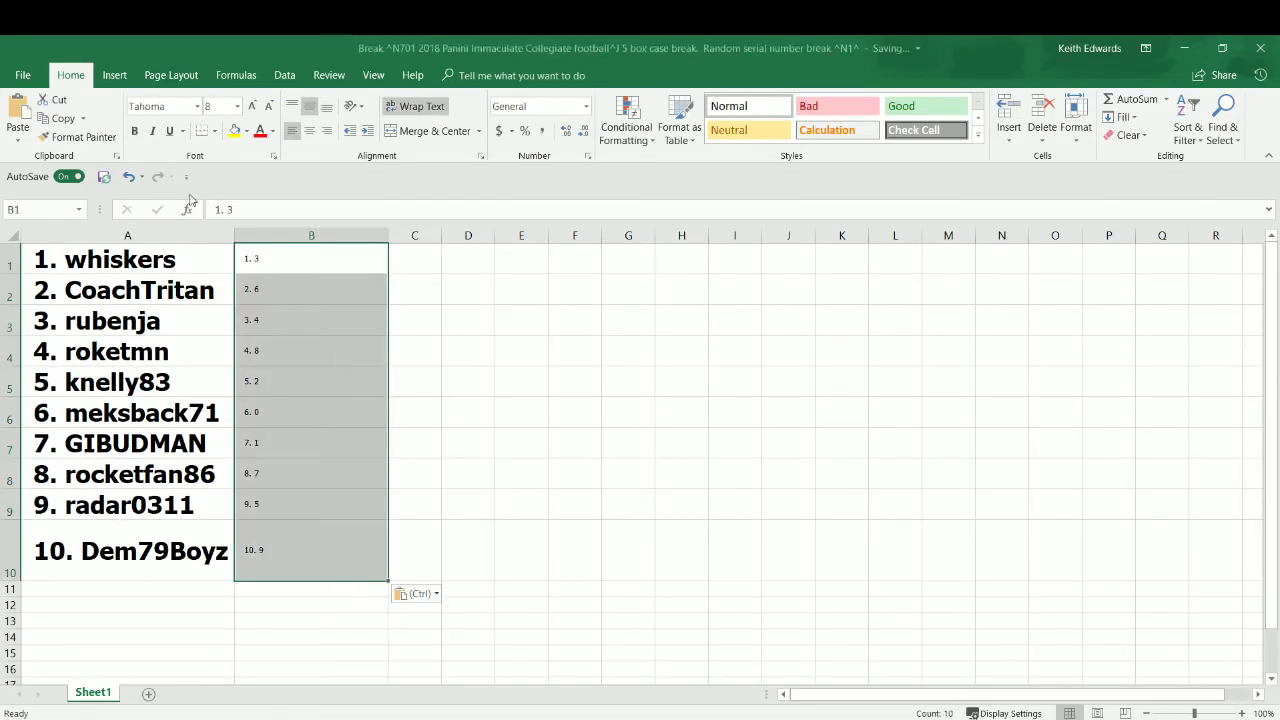
# Make the pasted digits in B1:B10 bold at font size 22.
pyautogui.click(133, 130)
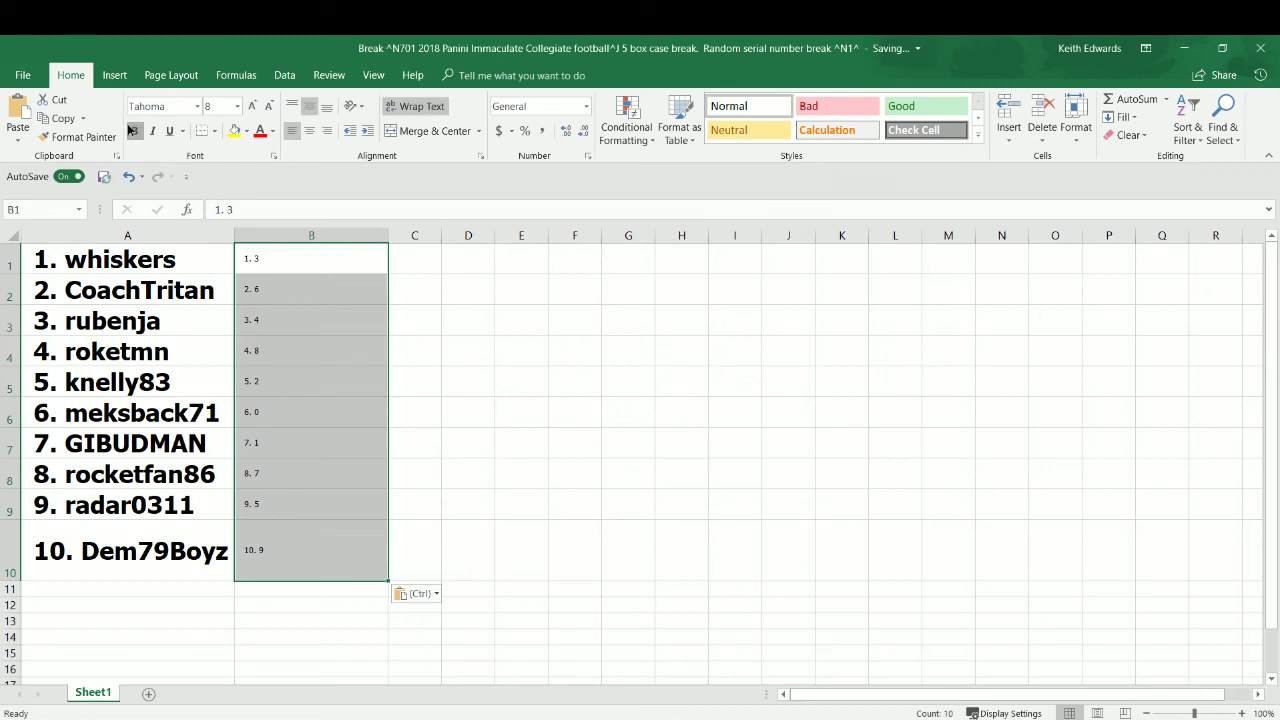
pyautogui.click(237, 107)
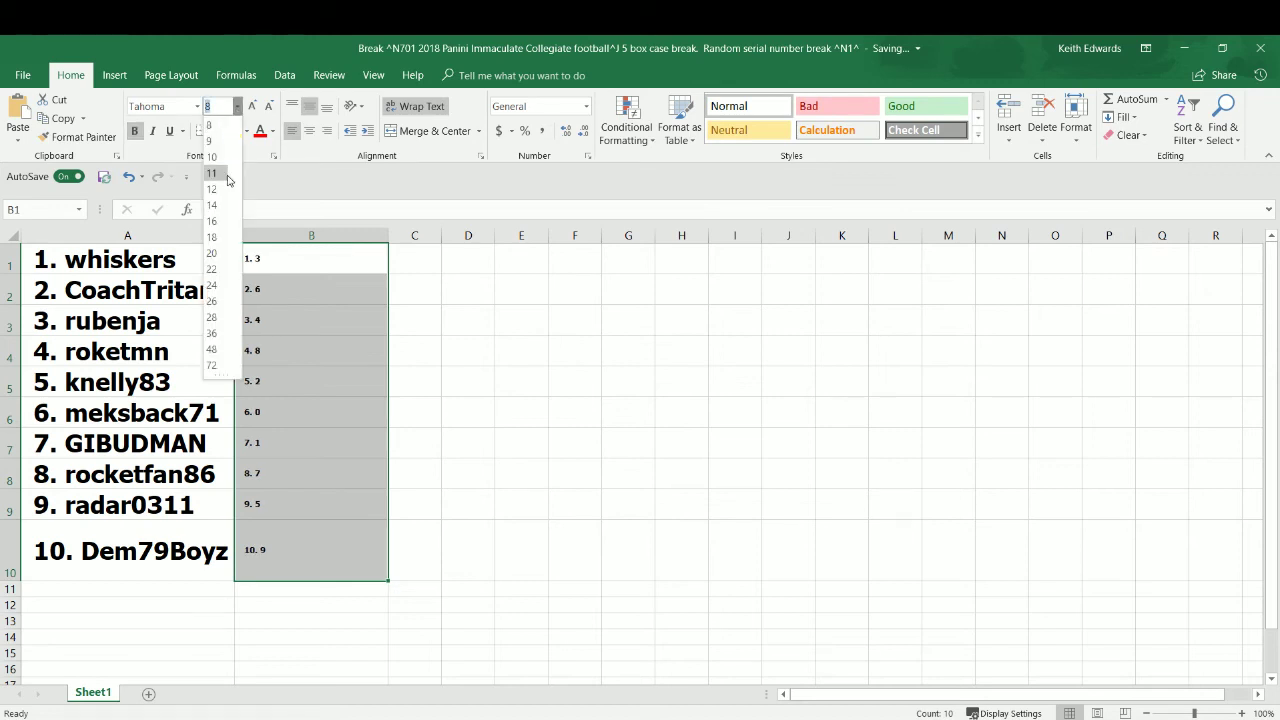
pyautogui.click(212, 269)
pyautogui.click(327, 264)
pyautogui.click(327, 264)
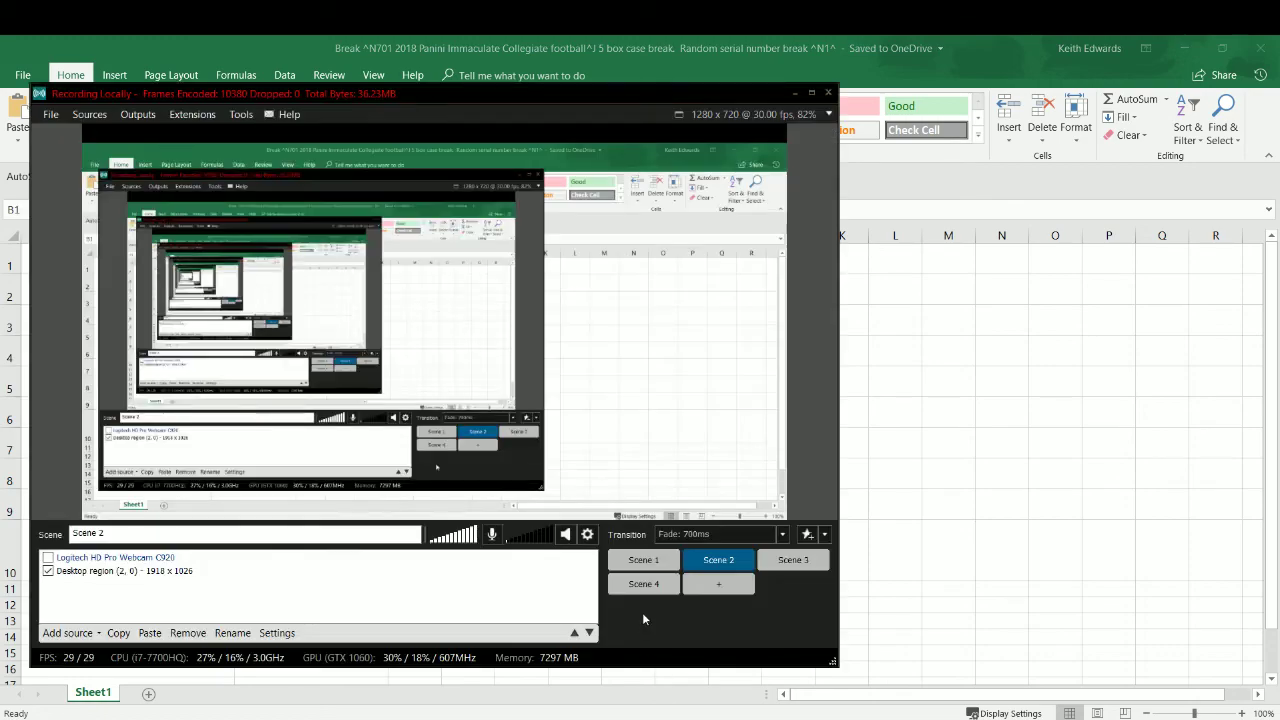
# Switch the broadcast to Scene 1 in the streaming software.
pyautogui.click(643, 560)
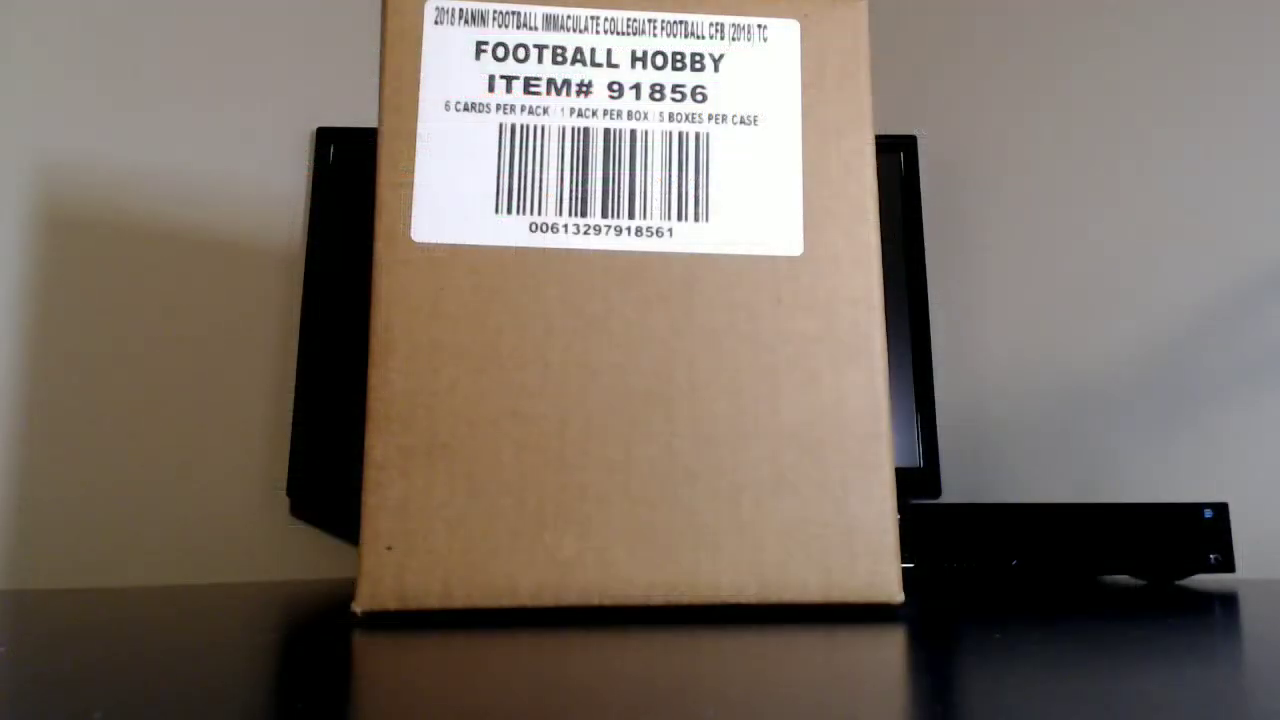